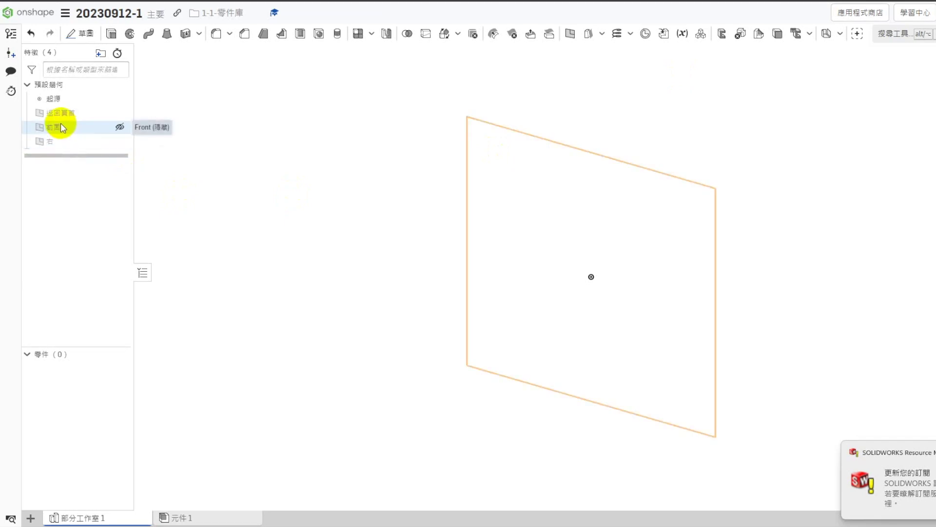
Start a sketch on the Top plane and draw a circle about 47 mm in diameter centred on the origin.
{"action": "right_click", "coordinate": [62, 113]}
{"action": "left_click", "coordinate": [94, 141]}
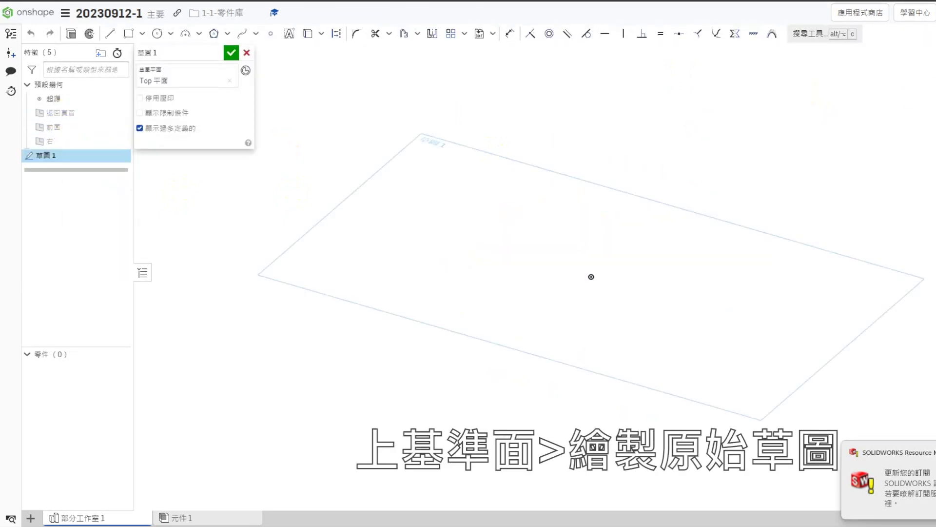
{"action": "left_click", "coordinate": [157, 33]}
{"action": "left_click", "coordinate": [591, 276]}
{"action": "left_click", "coordinate": [642, 241]}
{"action": "key", "text": "Escape"}
Dimension the circle's diameter as 176 mm.
{"action": "left_click", "coordinate": [509, 33]}
{"action": "left_click", "coordinate": [547, 233]}
{"action": "left_click", "coordinate": [515, 210]}
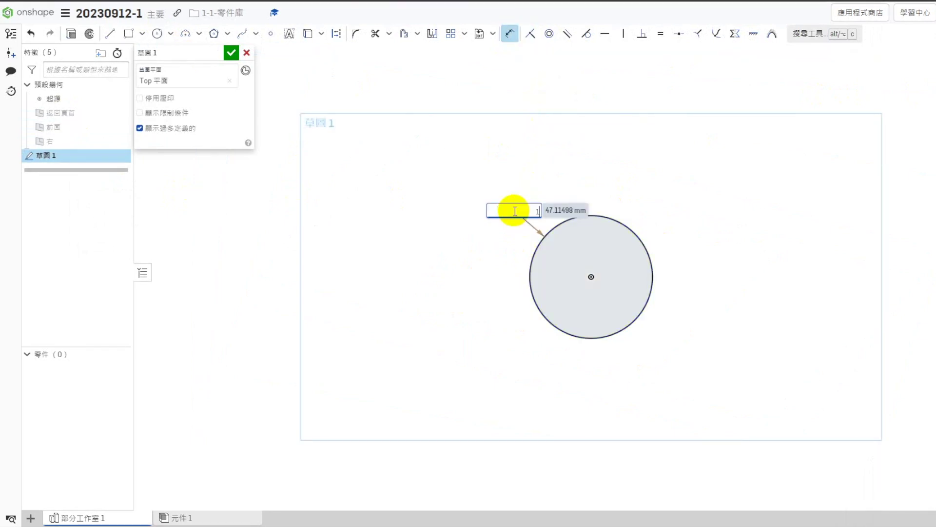
{"action": "type", "text": "176"}
{"action": "key", "text": "Return"}
{"action": "scroll", "coordinate": [613, 272], "scroll_direction": "down", "scroll_amount": 5}
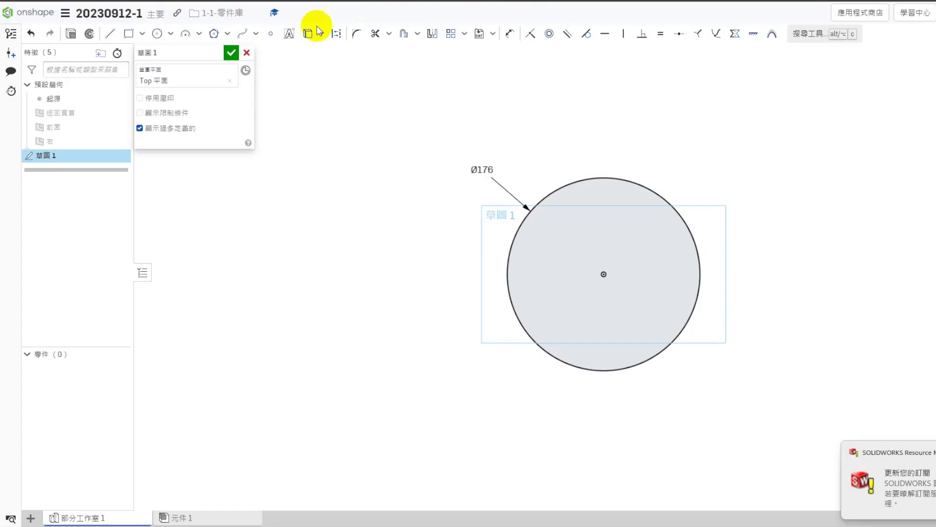
Draw a vertical construction line from the circle's centre upward to a point beyond the circle.
{"action": "left_click", "coordinate": [109, 33]}
{"action": "left_click", "coordinate": [605, 276]}
{"action": "left_click", "coordinate": [605, 84]}
{"action": "key", "text": "Escape"}
{"action": "scroll", "coordinate": [619, 205], "scroll_direction": "down", "scroll_amount": 3}
{"action": "scroll", "coordinate": [682, 171], "scroll_direction": "up", "scroll_amount": 2}
Dimension the vertical construction line and set its length to 145 mm.
{"action": "left_click", "coordinate": [509, 33]}
{"action": "left_click", "coordinate": [583, 156]}
{"action": "left_click", "coordinate": [383, 178]}
{"action": "type", "text": "176"}
{"action": "key", "text": "Return"}
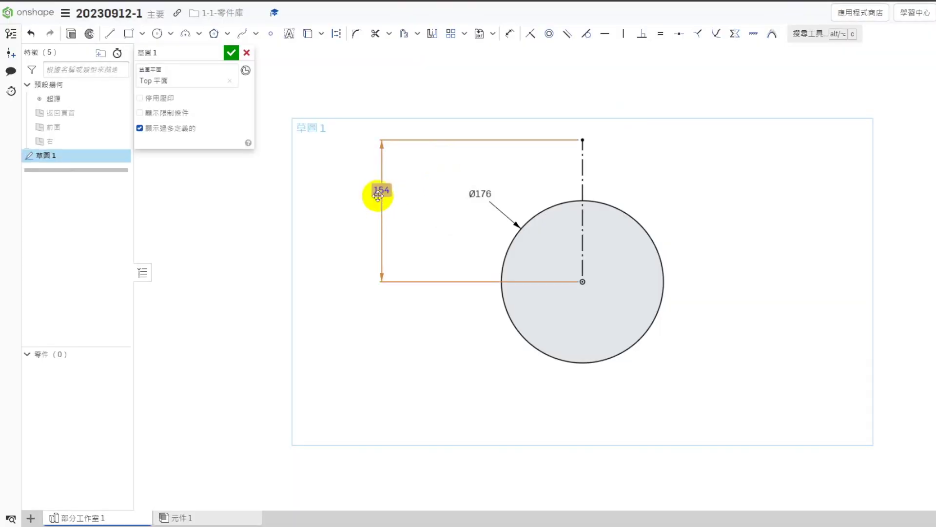
{"action": "double_click", "coordinate": [382, 191]}
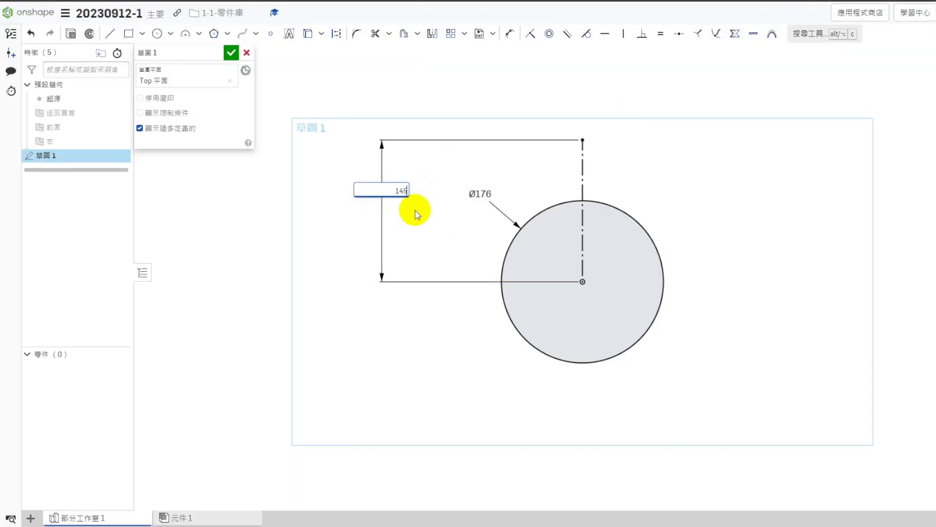
Create a slot about 20 mm wide around the vertical construction line and convert its outline to regular geometry.
{"action": "left_click", "coordinate": [583, 176]}
{"action": "left_click", "coordinate": [417, 33]}
{"action": "left_click", "coordinate": [422, 73]}
{"action": "left_click", "coordinate": [582, 141]}
{"action": "left_click", "coordinate": [581, 242]}
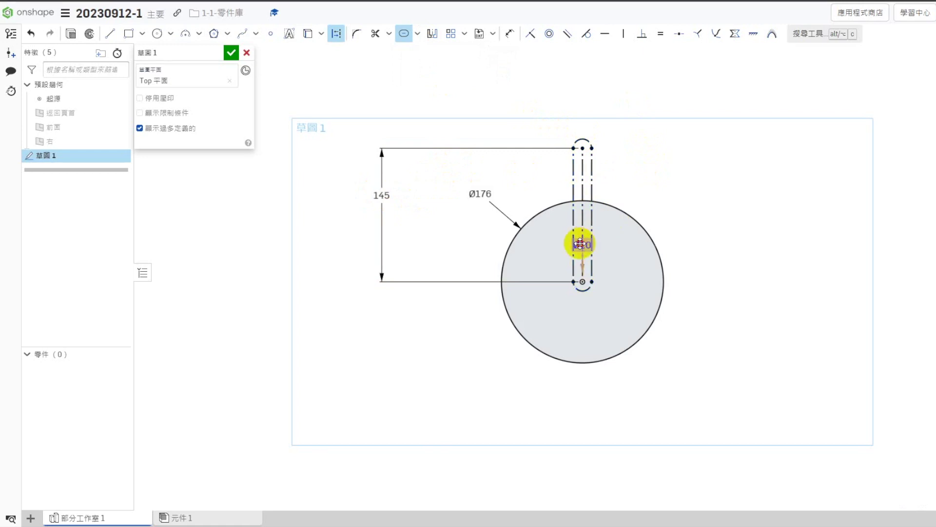
{"action": "key", "text": "Escape"}
{"action": "left_click", "coordinate": [593, 179]}
{"action": "left_click", "coordinate": [583, 291]}
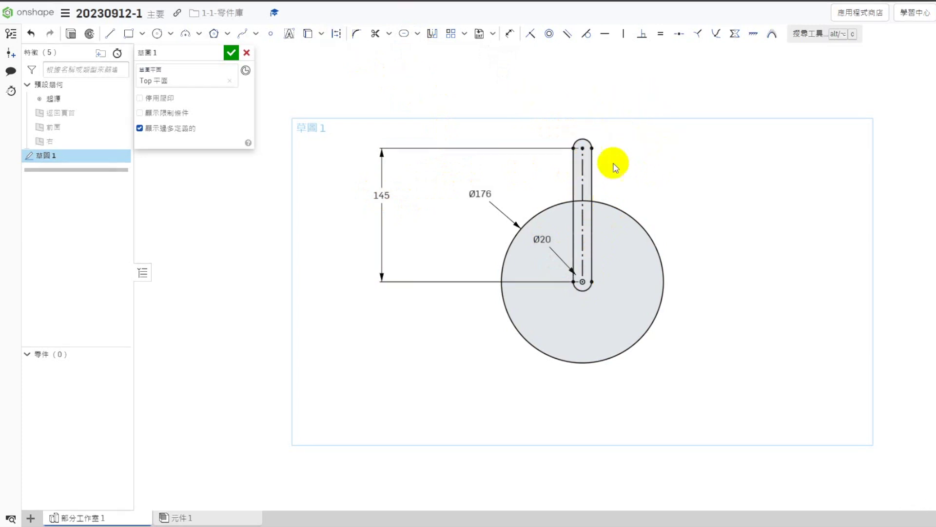
Delete the automatic Ø20 dimension from the slot.
{"action": "left_click", "coordinate": [542, 239]}
{"action": "left_click", "coordinate": [681, 153]}
{"action": "left_click", "coordinate": [543, 238]}
{"action": "key", "text": "Delete"}
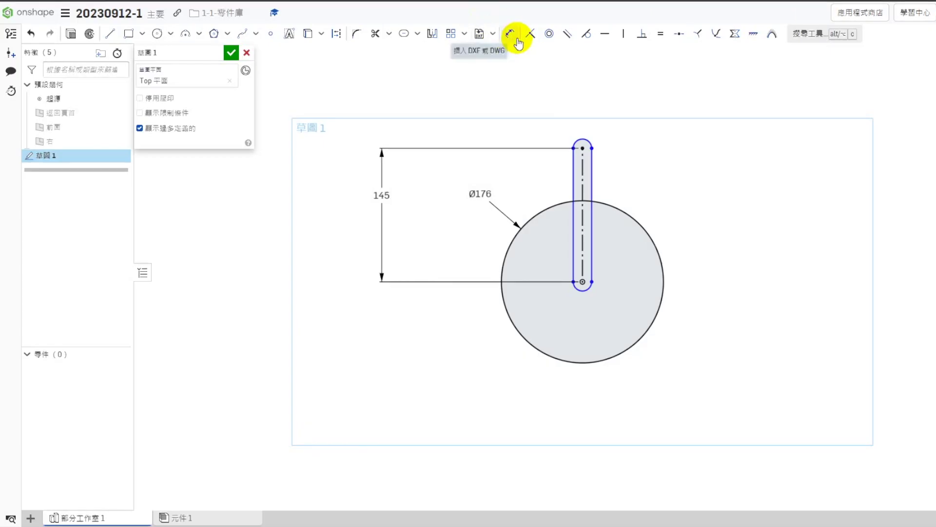
Dimension the slot's upper end arc with a radius of 58 mm.
{"action": "left_click", "coordinate": [509, 33]}
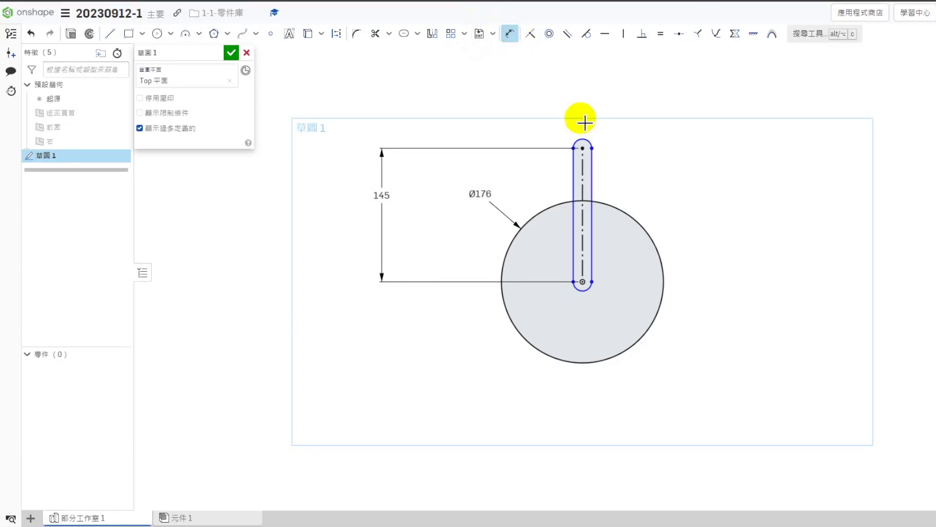
{"action": "left_click", "coordinate": [577, 143]}
{"action": "left_click", "coordinate": [558, 93]}
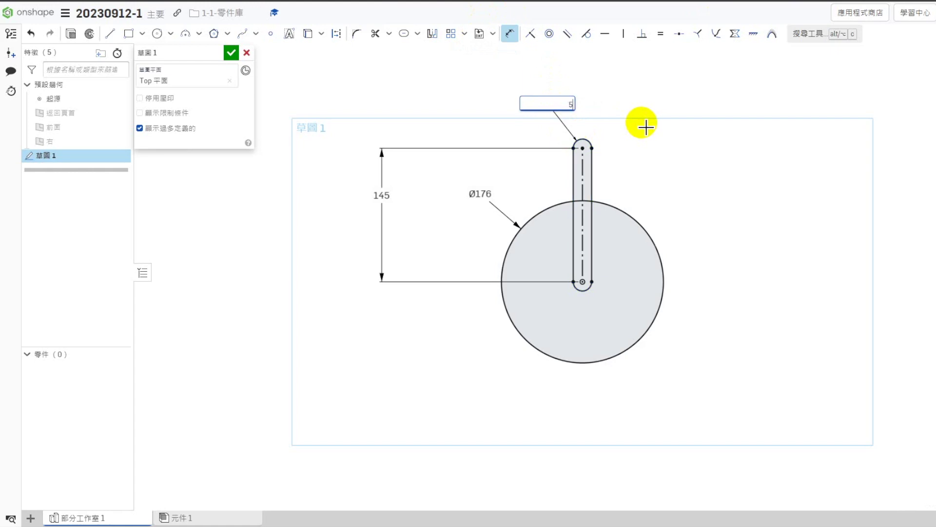
{"action": "type", "text": "58"}
{"action": "key", "text": "Return"}
{"action": "scroll", "coordinate": [707, 219], "scroll_direction": "down", "scroll_amount": 4}
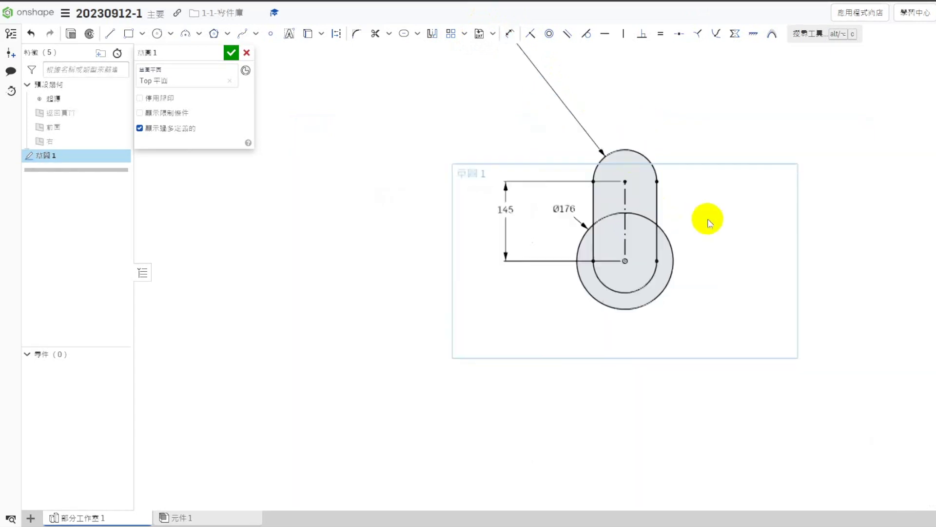
Rearrange the Ø176, R58 and 145 dimension labels so that they sit close to the slot and circle.
{"action": "scroll", "coordinate": [785, 141], "scroll_direction": "up", "scroll_amount": 3}
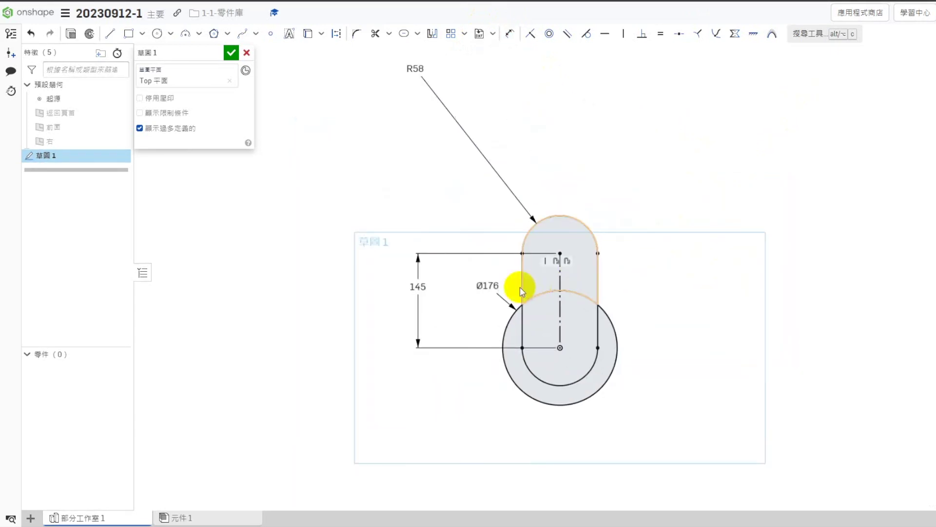
{"action": "left_click_drag", "start_coordinate": [492, 358], "coordinate": [482, 402]}
{"action": "left_click_drag", "start_coordinate": [416, 74], "coordinate": [501, 190]}
{"action": "mouse_move", "coordinate": [418, 288]}
{"action": "left_mouse_down"}
{"action": "mouse_move", "coordinate": [476, 301]}
{"action": "mouse_move", "coordinate": [420, 288]}
{"action": "left_mouse_up"}
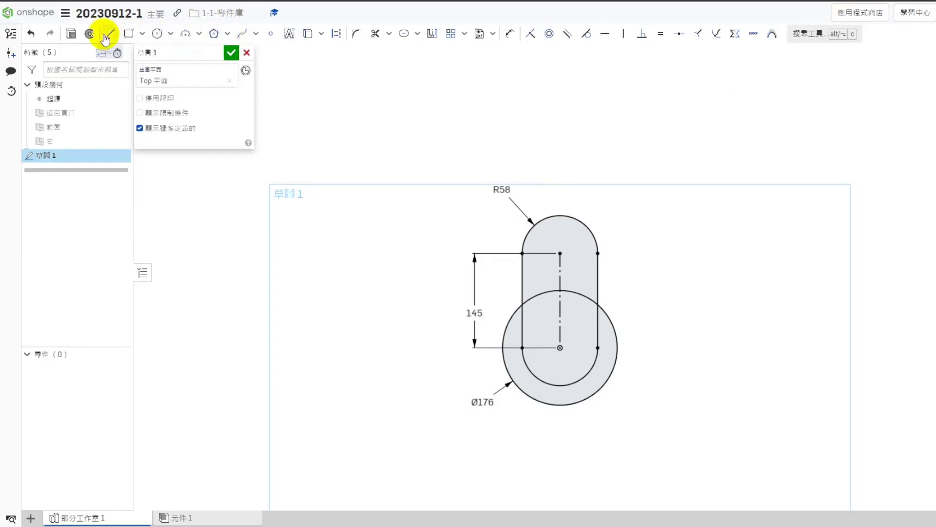
Draw a horizontal construction line about 253 mm long from the origin to the right.
{"action": "left_click", "coordinate": [109, 34]}
{"action": "left_click", "coordinate": [336, 36]}
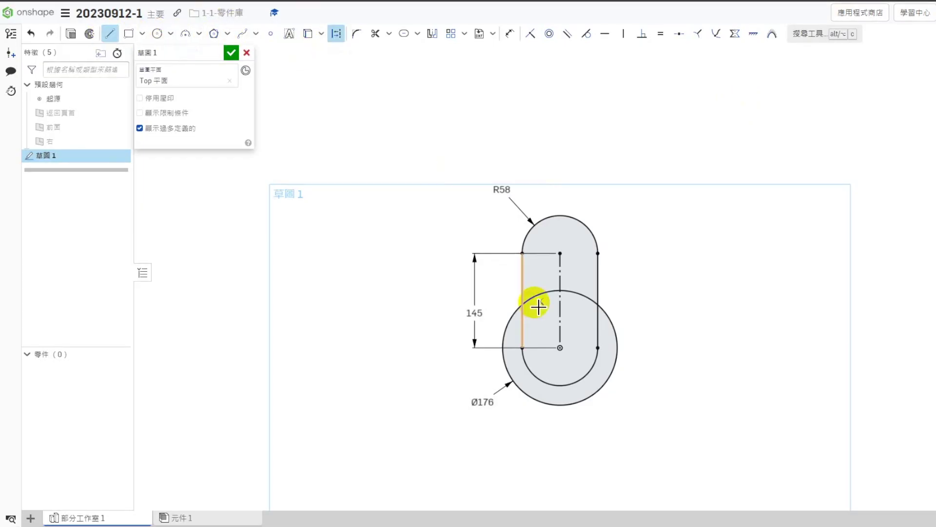
{"action": "left_click", "coordinate": [561, 347]}
{"action": "left_click", "coordinate": [725, 347]}
{"action": "key", "text": "Escape"}
Dimension the horizontal construction line's length as 176 mm and place the label below the circle.
{"action": "left_click", "coordinate": [509, 33]}
{"action": "left_click", "coordinate": [652, 348]}
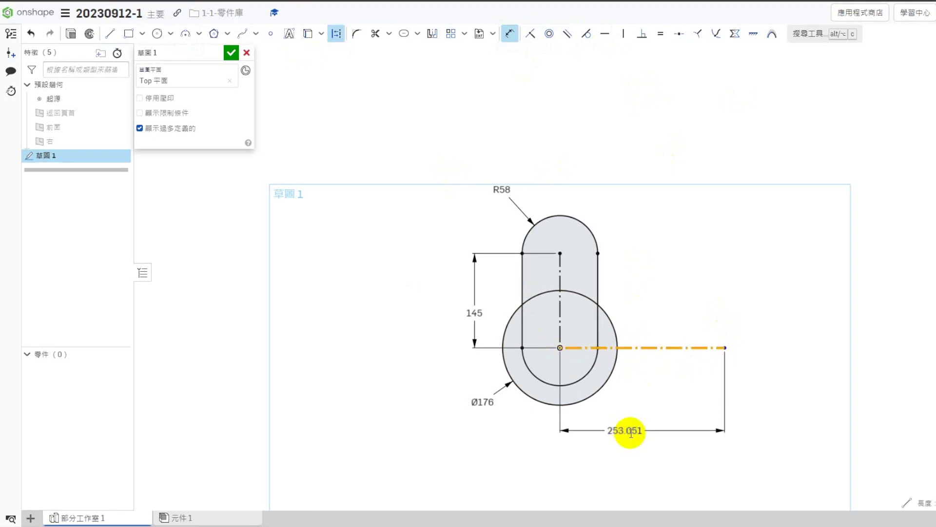
{"action": "left_click", "coordinate": [624, 431]}
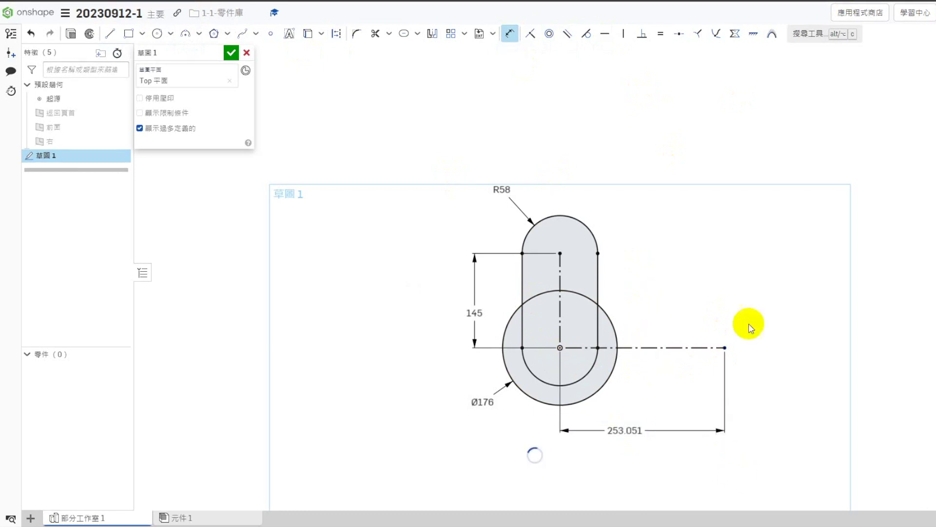
{"action": "key", "text": "Escape"}
{"action": "left_click_drag", "start_coordinate": [605, 429], "coordinate": [629, 443]}
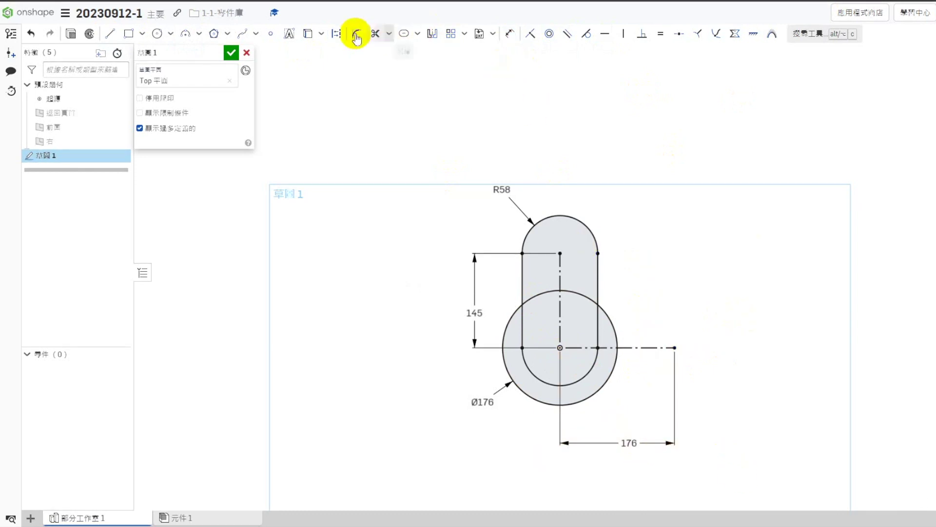
Draw a circle centred on the right end of the horizontal construction line and set its diameter to 116 mm.
{"action": "left_click", "coordinate": [157, 33]}
{"action": "left_click", "coordinate": [674, 347]}
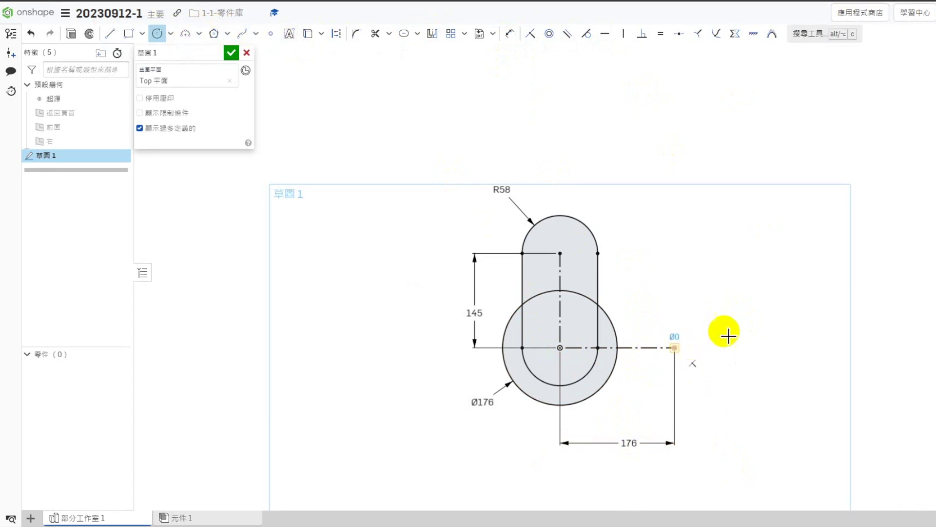
{"action": "left_click", "coordinate": [767, 329]}
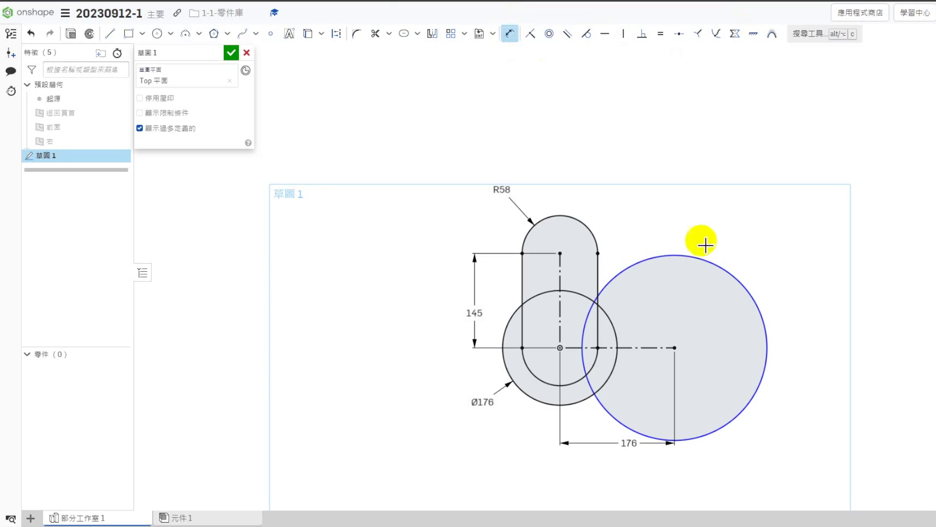
{"action": "left_click", "coordinate": [707, 260]}
{"action": "left_click", "coordinate": [750, 217]}
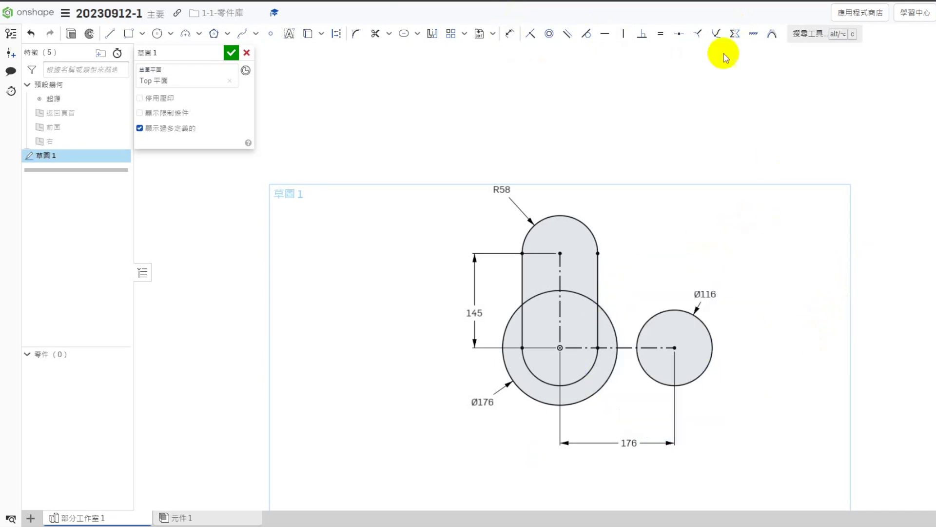
Check the fork's 116 radius in the reference drawing and set the right circle's diameter to 232 mm.
{"action": "left_click", "coordinate": [597, 1]}
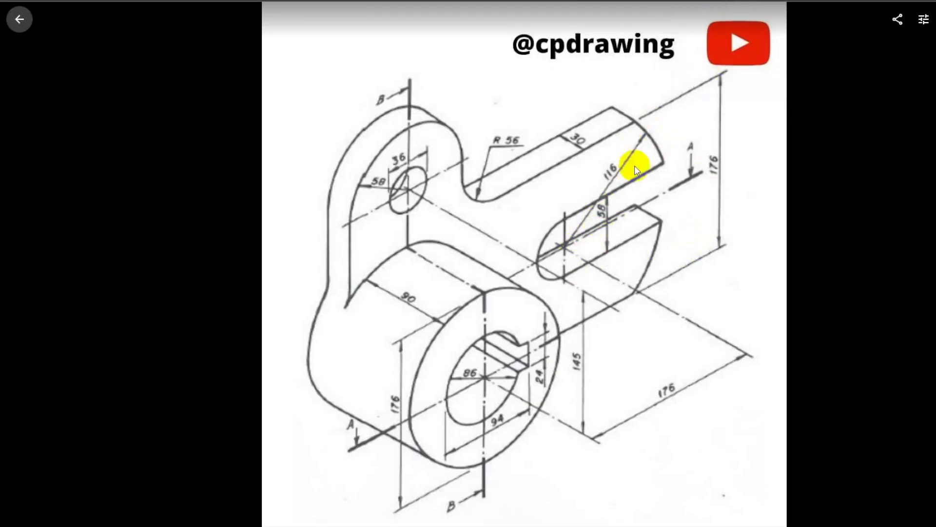
{"action": "left_click", "coordinate": [760, 1]}
{"action": "double_click", "coordinate": [708, 296]}
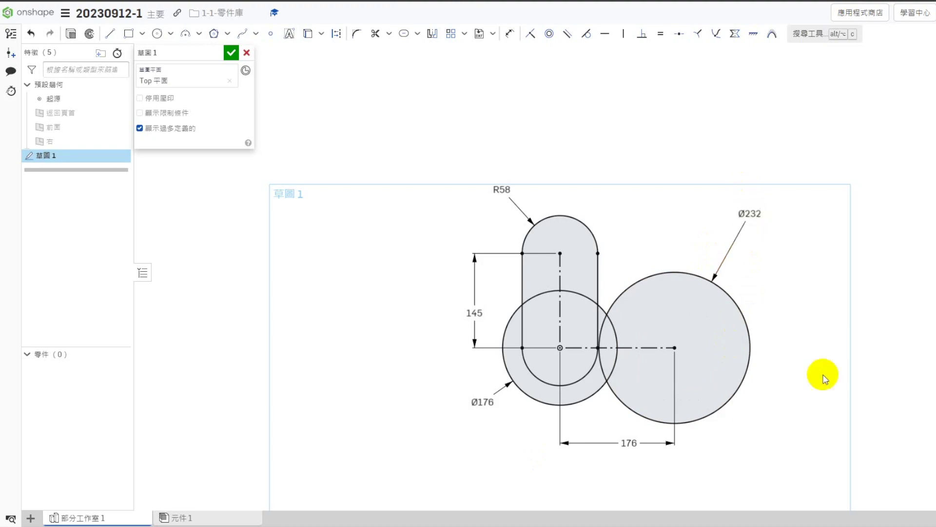
Consult the reference drawing and sketch a horizontal line across the right circle's upper part, ending just short of the slot.
{"action": "left_click", "coordinate": [817, 9]}
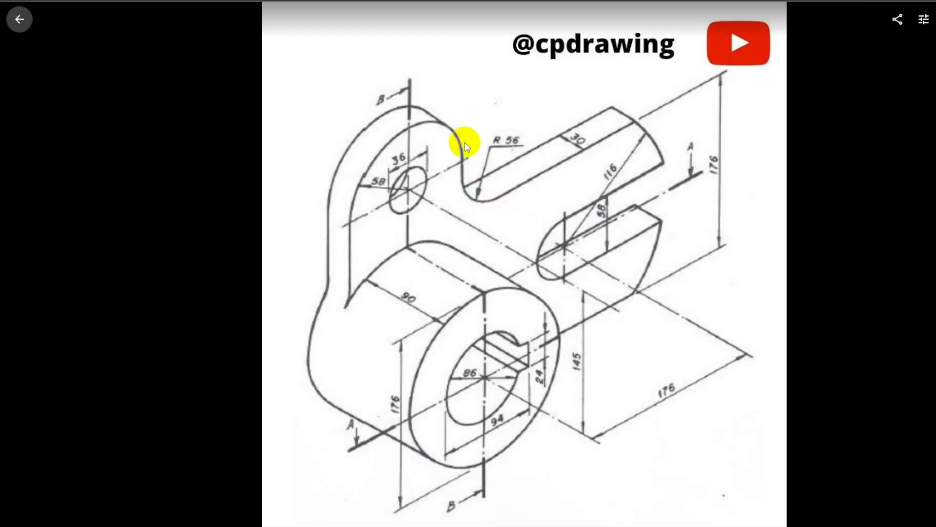
{"action": "left_click", "coordinate": [505, 2]}
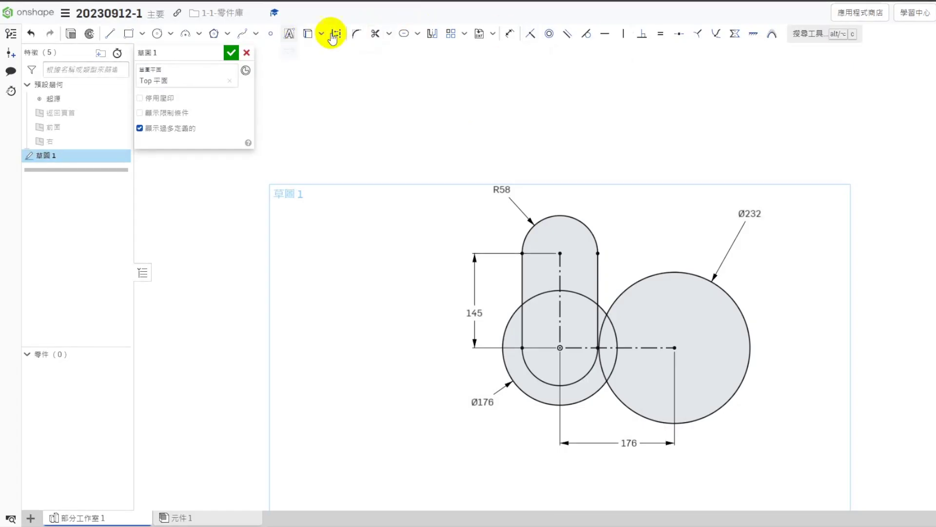
{"action": "left_click", "coordinate": [110, 35]}
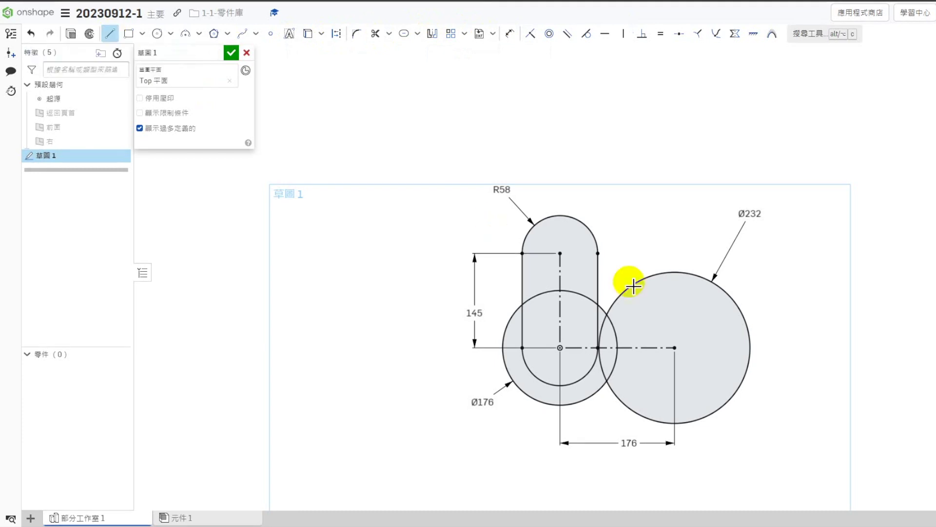
{"action": "left_click", "coordinate": [717, 294]}
{"action": "left_click", "coordinate": [607, 295]}
{"action": "key", "text": "Escape"}
Make the horizontal line's left endpoint coincident with the slot's right side and its right endpoint with the right circle.
{"action": "left_click", "coordinate": [607, 295]}
{"action": "left_click", "coordinate": [599, 269]}
{"action": "left_click", "coordinate": [530, 34]}
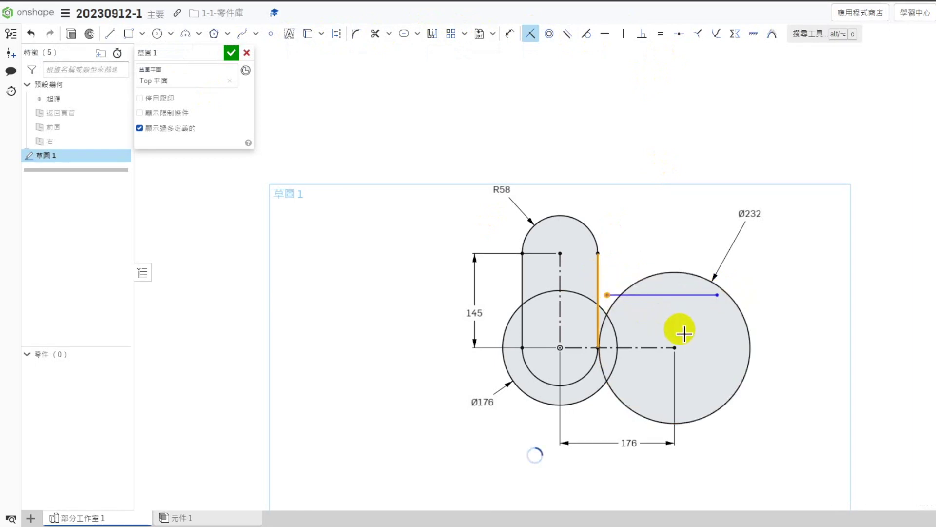
{"action": "left_click", "coordinate": [712, 296]}
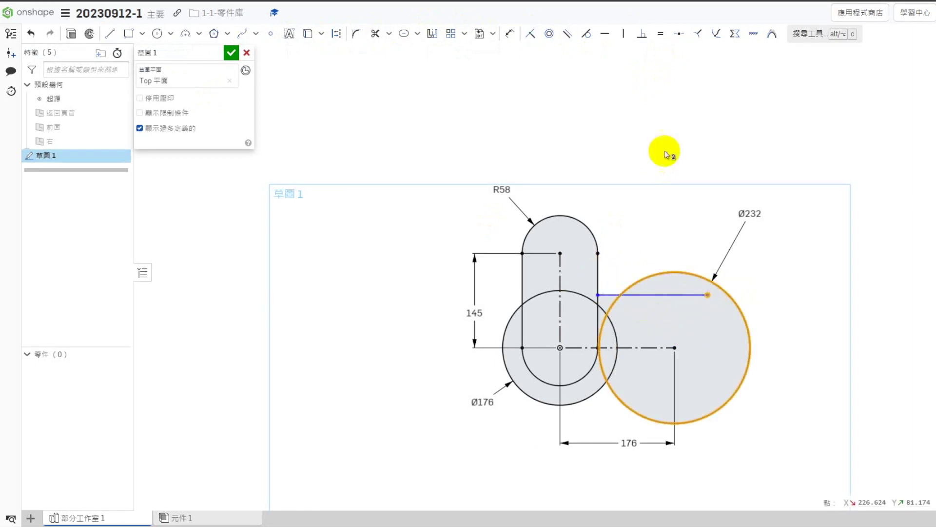
{"action": "left_click", "coordinate": [531, 34]}
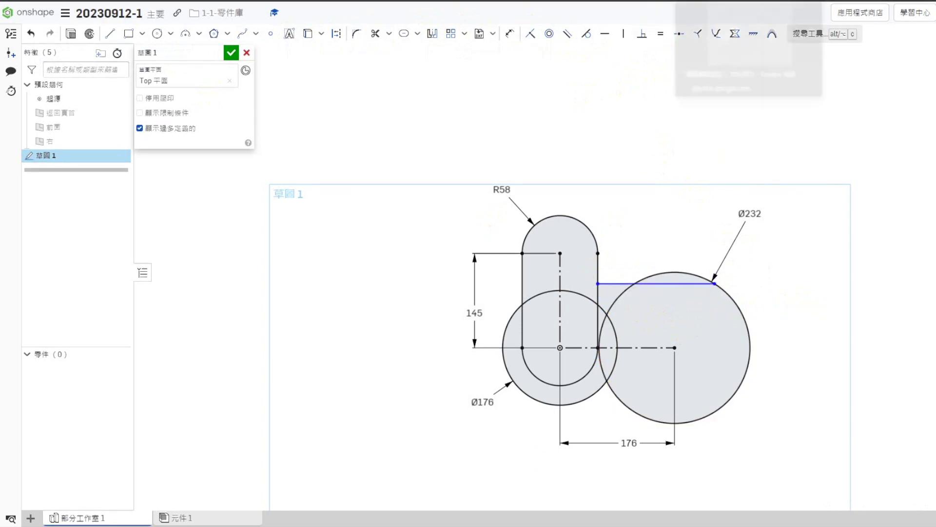
Check the fork height in the reference drawing and dimension the upper line about the horizontal centreline as Ø176.
{"action": "left_click", "coordinate": [727, 1]}
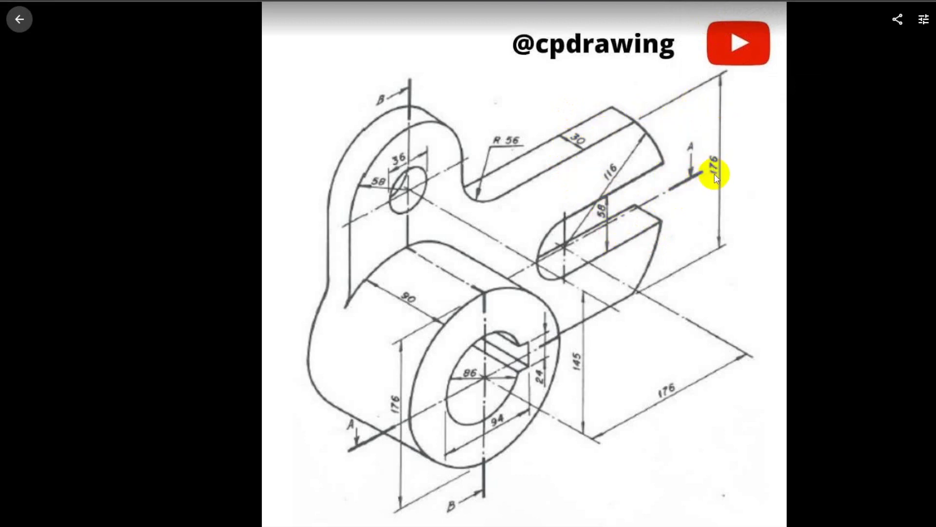
{"action": "left_click", "coordinate": [622, 0]}
{"action": "left_click", "coordinate": [510, 34]}
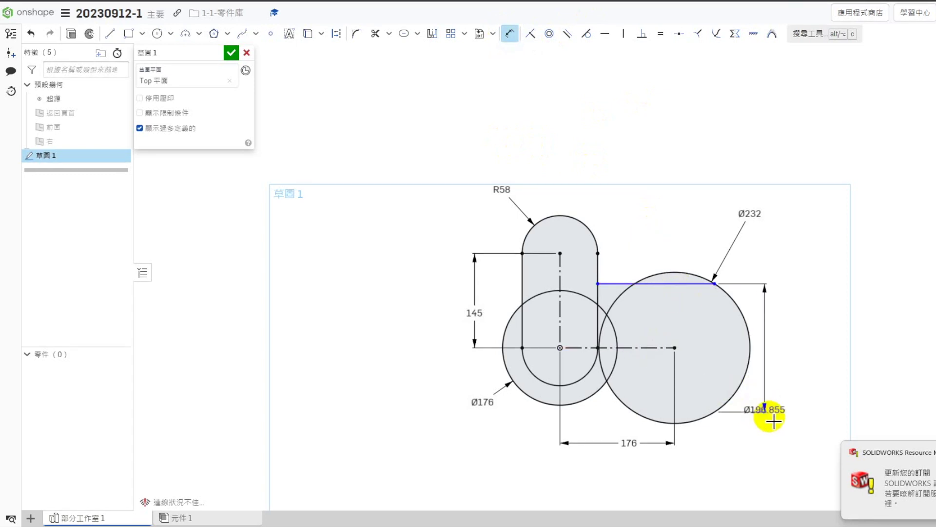
{"action": "type", "text": "17"}
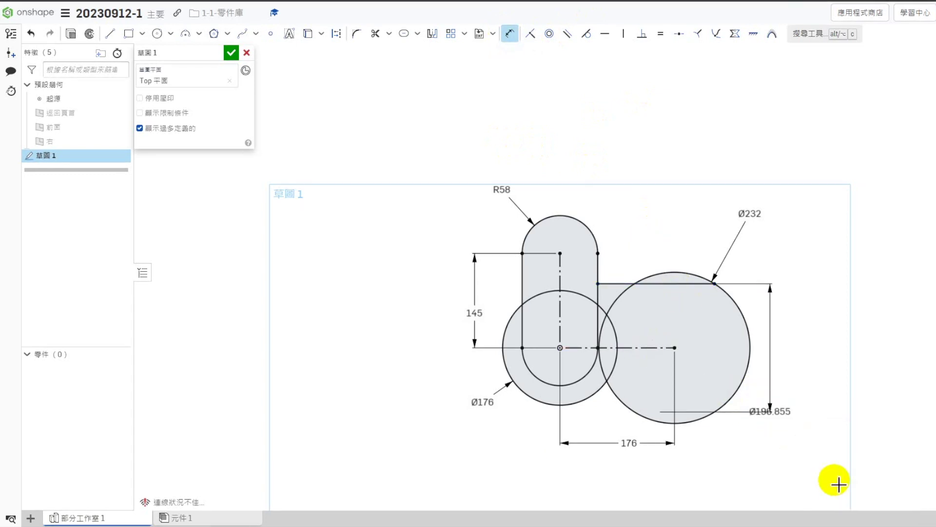
{"action": "key", "text": "Escape"}
{"action": "left_click_drag", "start_coordinate": [769, 402], "coordinate": [783, 363]}
Mirror the upper horizontal line across the horizontal construction line.
{"action": "left_click", "coordinate": [671, 291]}
{"action": "left_click", "coordinate": [646, 347]}
{"action": "left_click", "coordinate": [432, 33]}
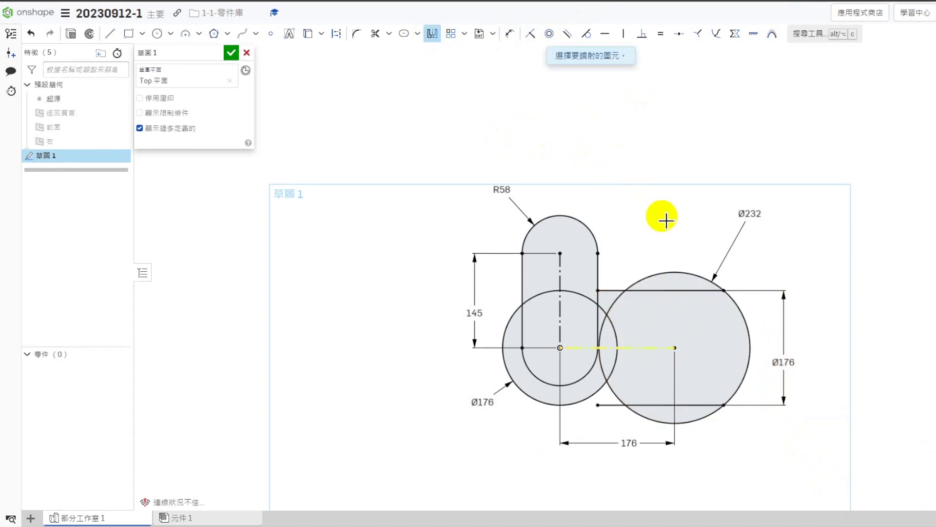
{"action": "key", "text": "Escape"}
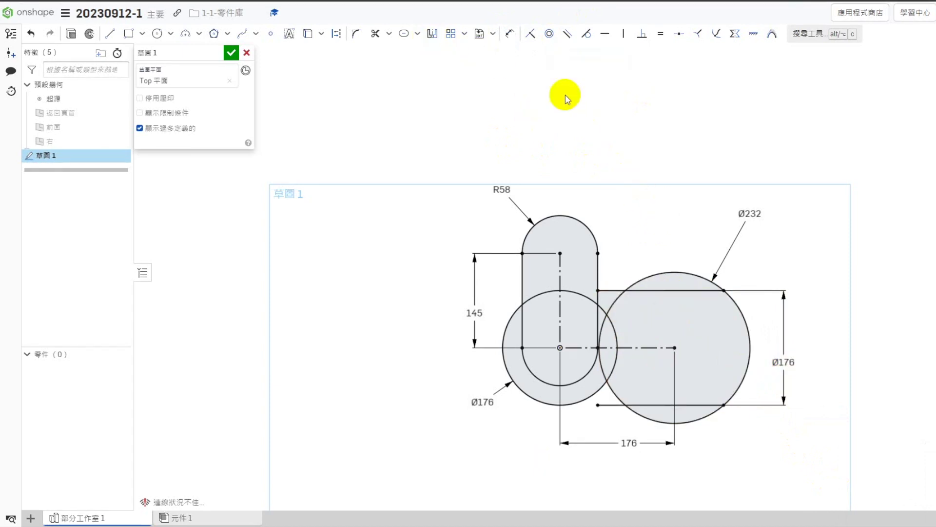
Extend the mirrored lower line leftward to the bottom of the circle centred on the origin.
{"action": "left_click", "coordinate": [418, 35]}
{"action": "left_click", "coordinate": [388, 33]}
{"action": "left_click", "coordinate": [383, 75]}
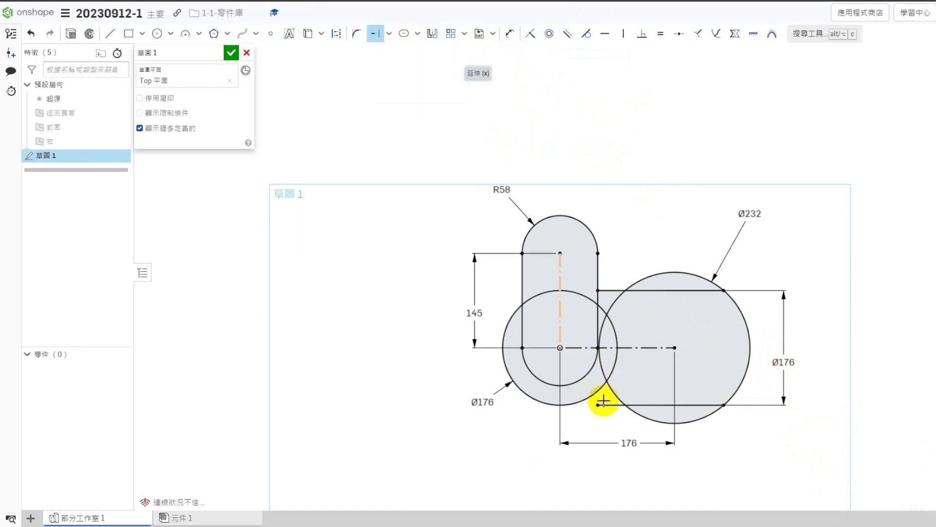
{"action": "left_click", "coordinate": [599, 408]}
{"action": "left_click", "coordinate": [569, 409]}
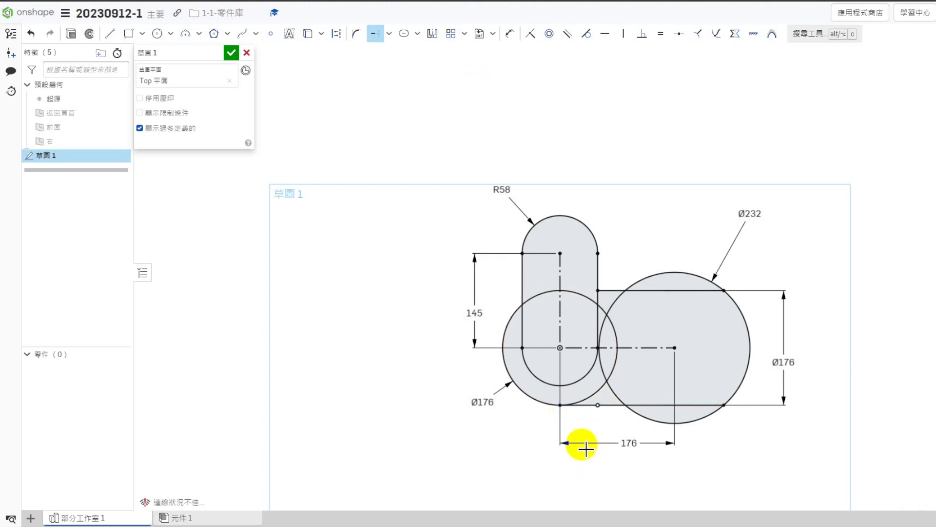
Draw a horizontal construction line from the centre of the Ø232 circle to the circle's outer right edge.
{"action": "scroll", "coordinate": [821, 408], "scroll_direction": "up", "scroll_amount": 1}
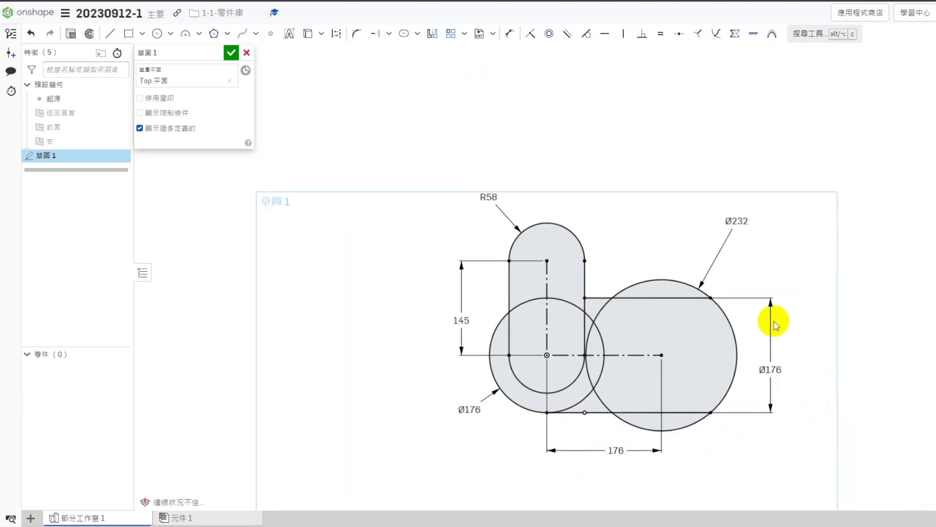
{"action": "scroll", "coordinate": [773, 317], "scroll_direction": "up", "scroll_amount": 1}
{"action": "left_click", "coordinate": [110, 33]}
{"action": "left_click", "coordinate": [336, 33]}
{"action": "left_click", "coordinate": [648, 365]}
{"action": "left_click", "coordinate": [729, 364]}
{"action": "key", "text": "Escape"}
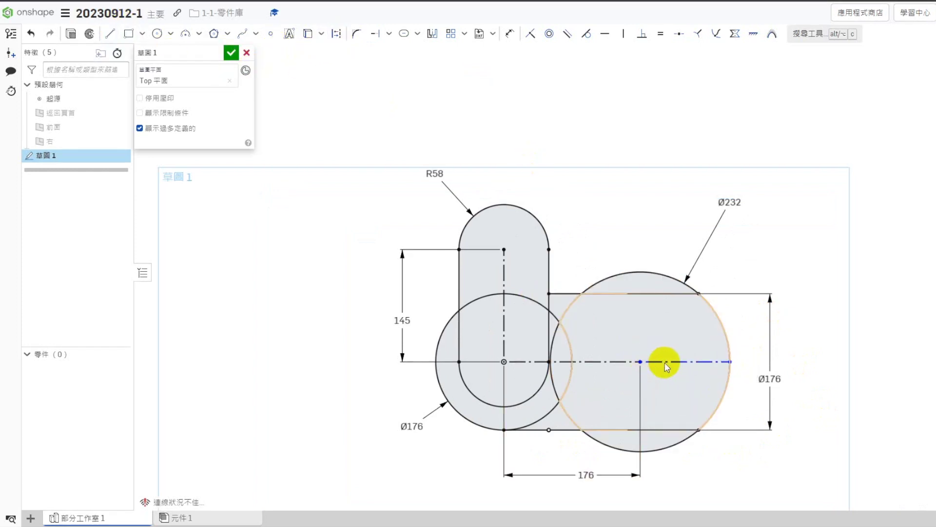
Create a slot around the new construction line and set its width to Ø58.
{"action": "left_click", "coordinate": [727, 1]}
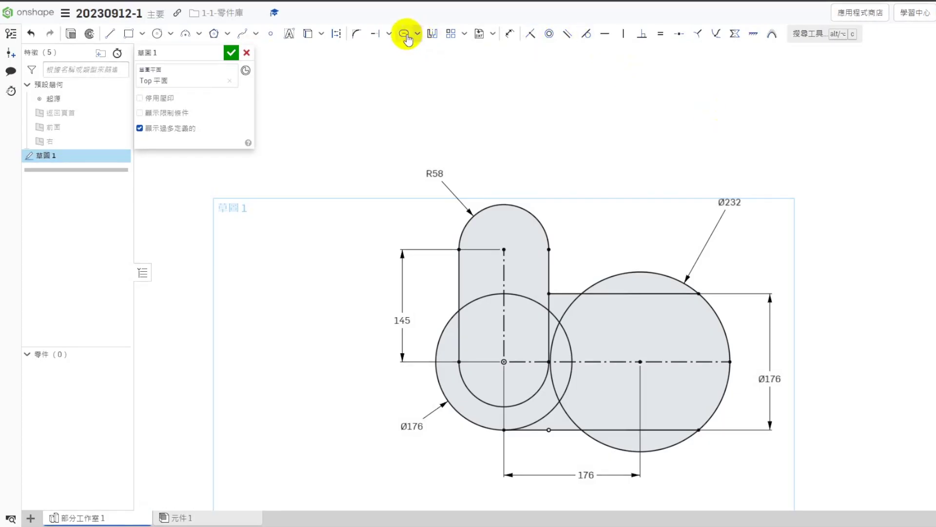
{"action": "left_click", "coordinate": [404, 33]}
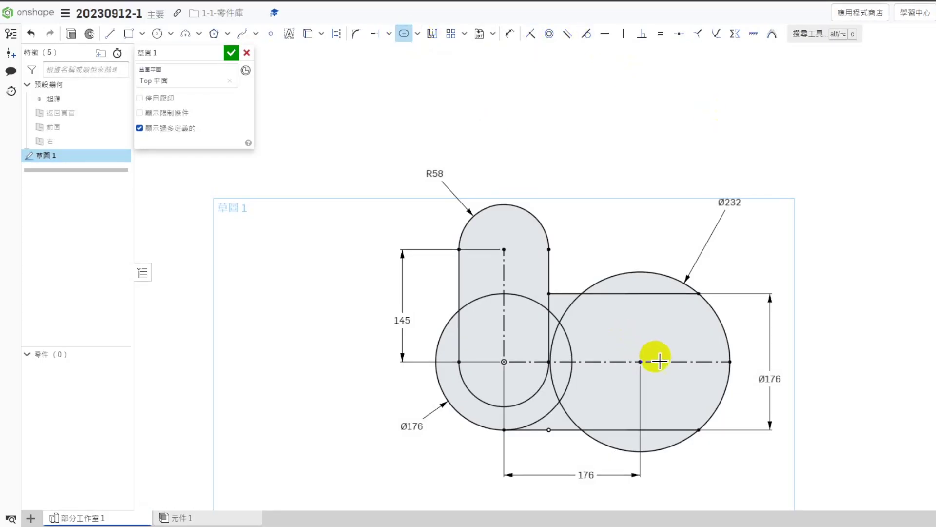
{"action": "left_click", "coordinate": [659, 361]}
{"action": "double_click", "coordinate": [639, 330]}
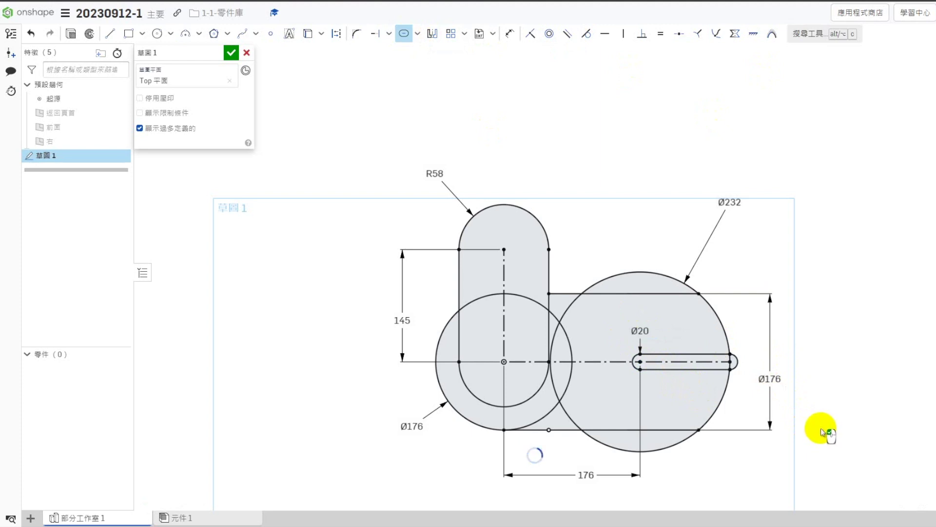
Convert the slot's outer right end arc to construction geometry and finish the sketch.
{"action": "left_click", "coordinate": [757, 359]}
{"action": "left_click", "coordinate": [336, 33]}
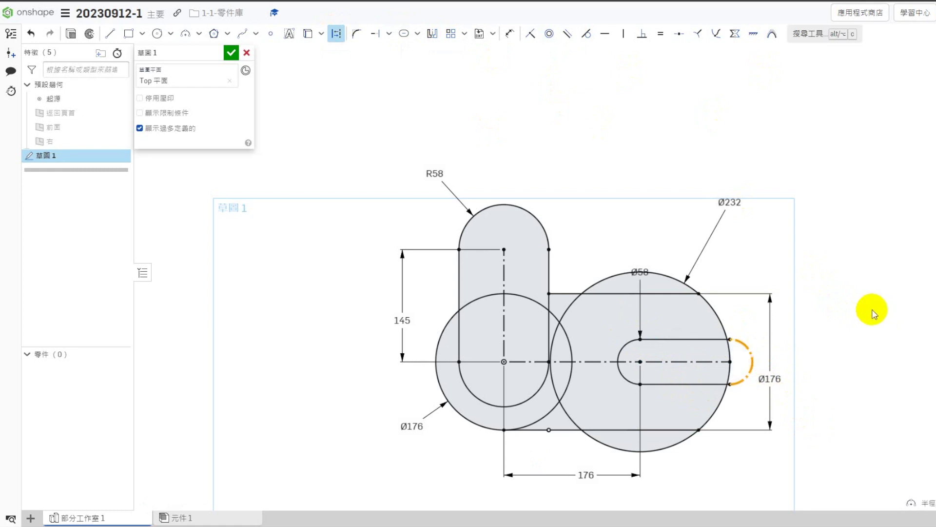
{"action": "left_click", "coordinate": [231, 52]}
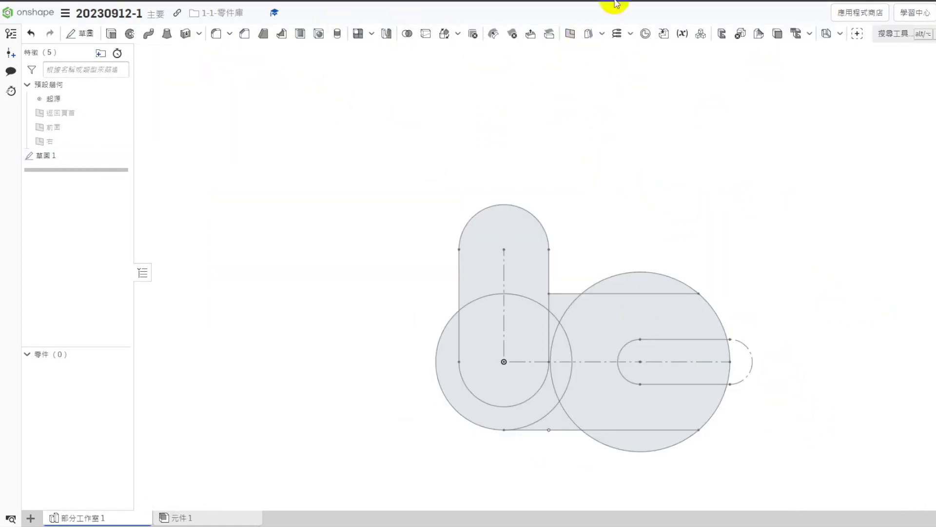
Start a new sketch on the Top plane and project both circles, the upright slot's sides and end arc, and the upper and lower horizontal lines.
{"action": "left_click", "coordinate": [585, 0]}
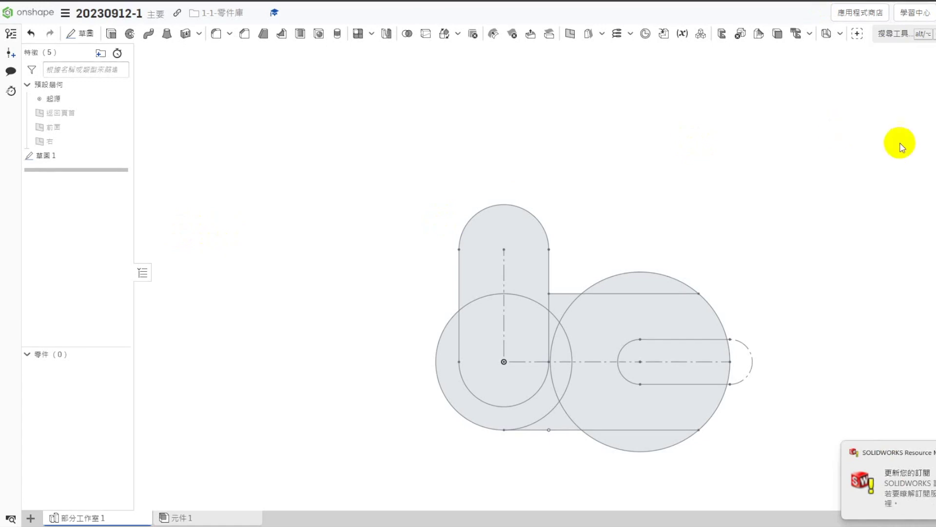
{"action": "key", "text": "shift+7"}
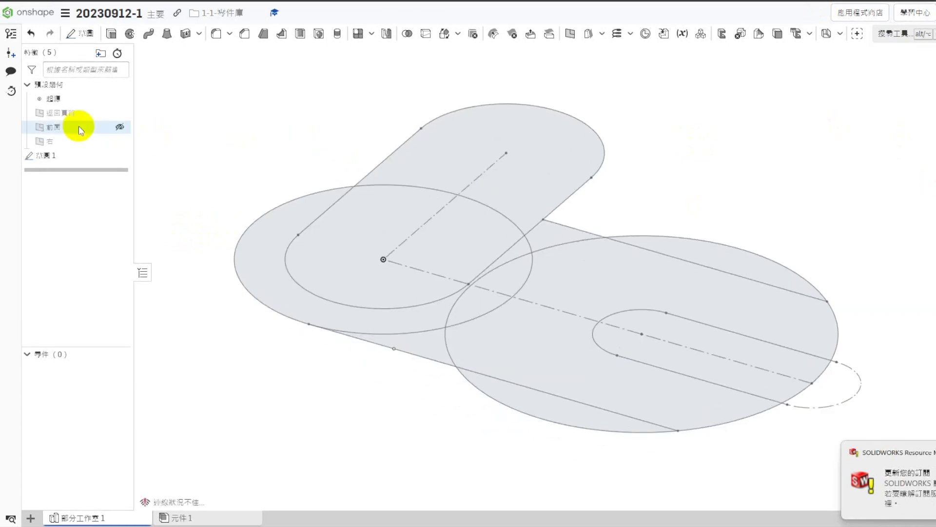
{"action": "right_click", "coordinate": [57, 118]}
{"action": "left_click", "coordinate": [88, 141]}
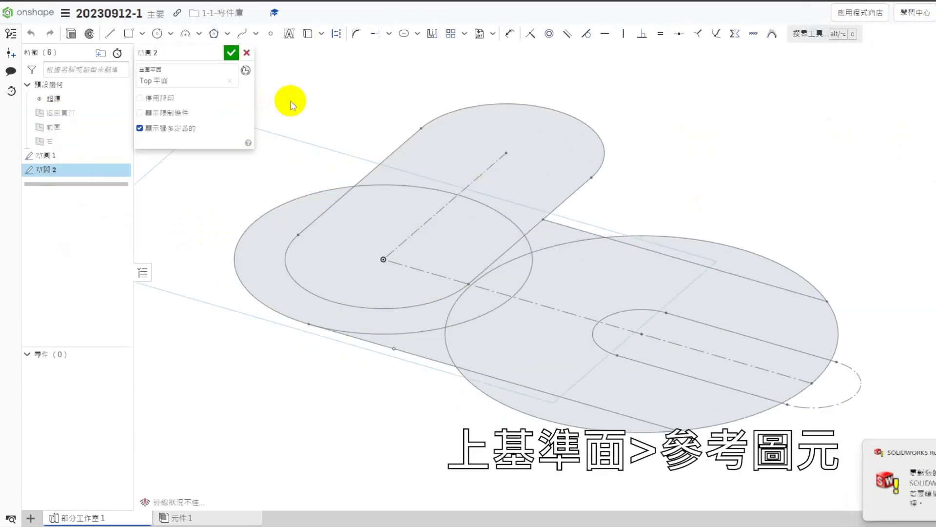
{"action": "left_click", "coordinate": [308, 33]}
{"action": "left_click", "coordinate": [292, 200]}
{"action": "left_click", "coordinate": [393, 151]}
{"action": "left_click", "coordinate": [445, 115]}
{"action": "left_click", "coordinate": [579, 197]}
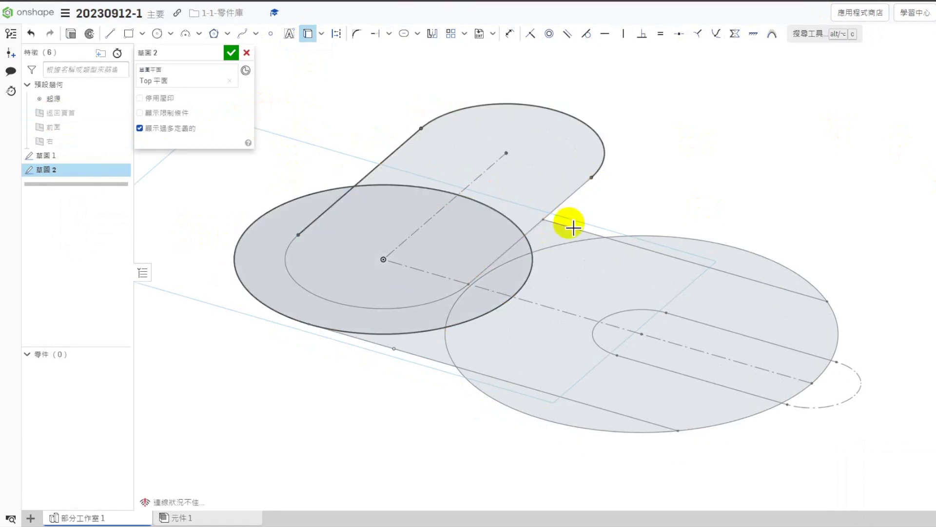
{"action": "left_click", "coordinate": [775, 285]}
{"action": "left_click", "coordinate": [794, 397]}
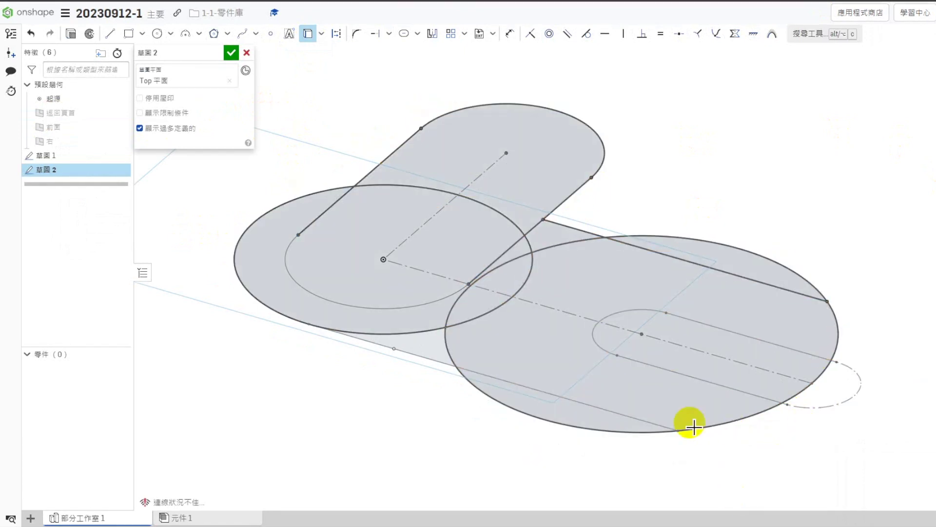
{"action": "left_click", "coordinate": [616, 413]}
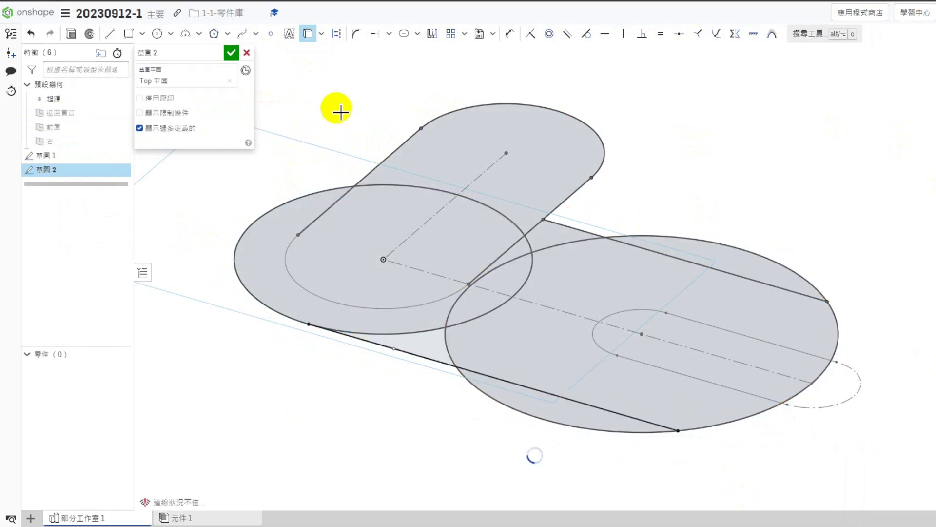
Trim the overlapping lines and arcs of the projected geometry so only the outer contour of the base remains.
{"action": "left_click", "coordinate": [389, 33]}
{"action": "left_click", "coordinate": [392, 55]}
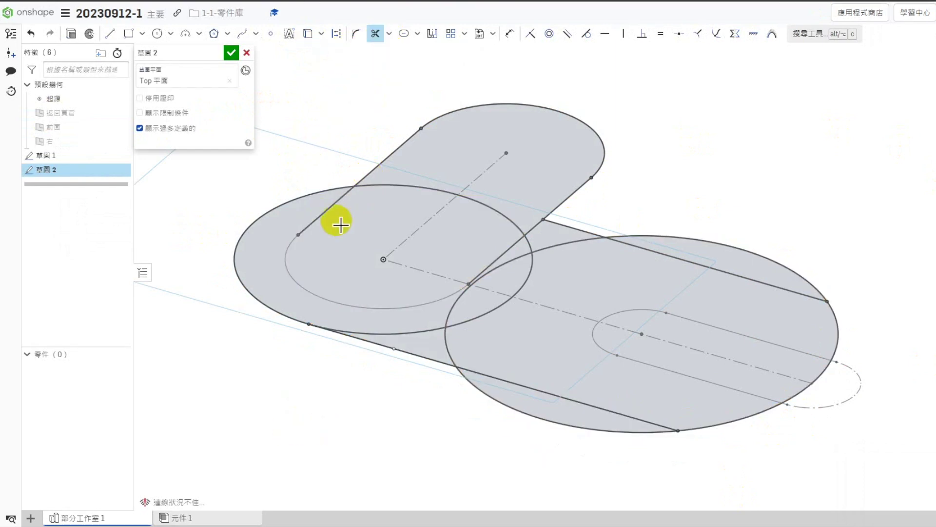
{"action": "left_click", "coordinate": [323, 216]}
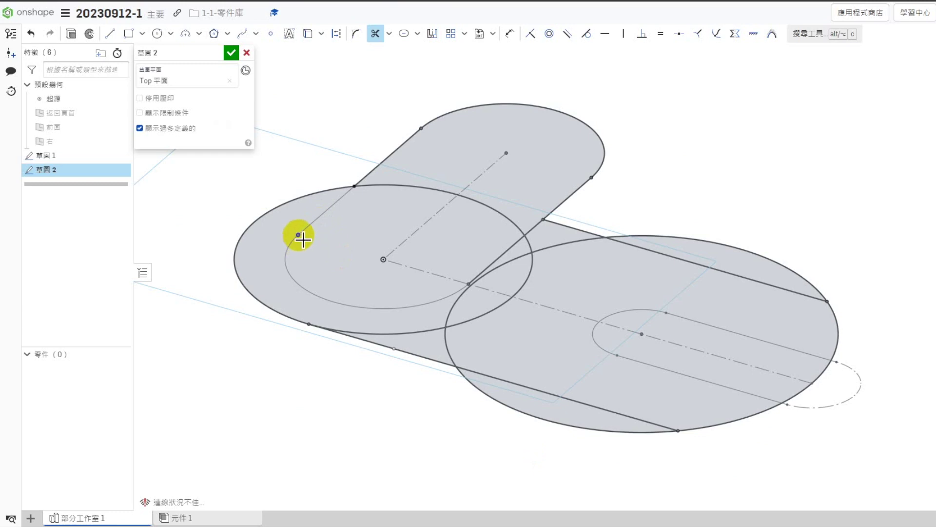
{"action": "left_click", "coordinate": [299, 234]}
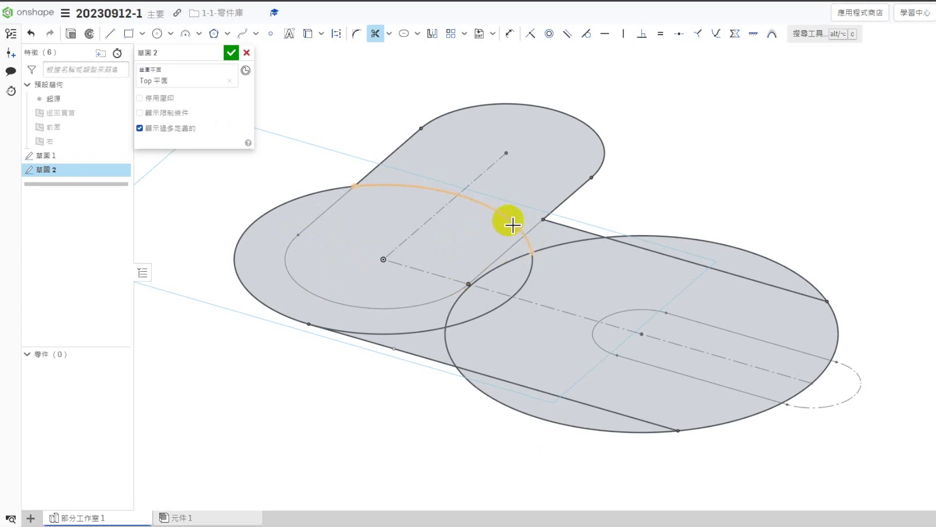
{"action": "left_click", "coordinate": [518, 283]}
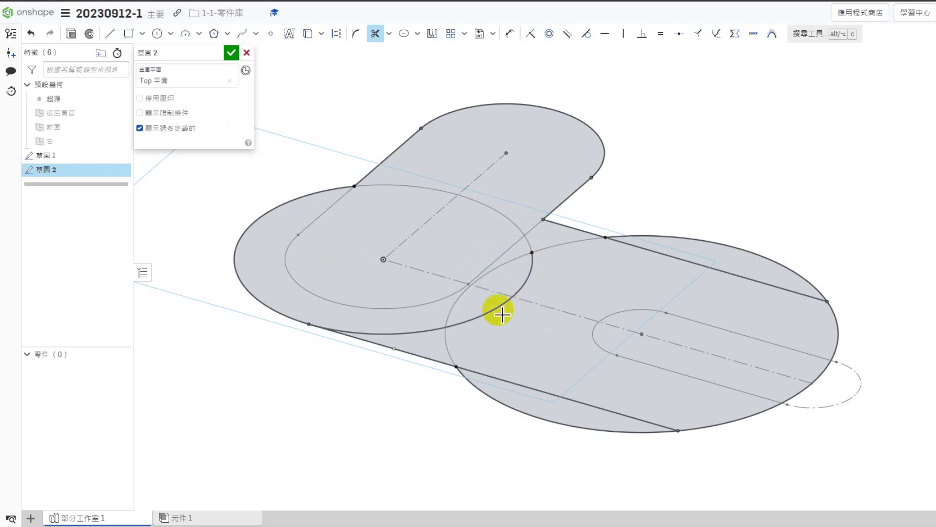
{"action": "left_click", "coordinate": [445, 327]}
{"action": "left_click", "coordinate": [657, 241]}
{"action": "left_click", "coordinate": [586, 430]}
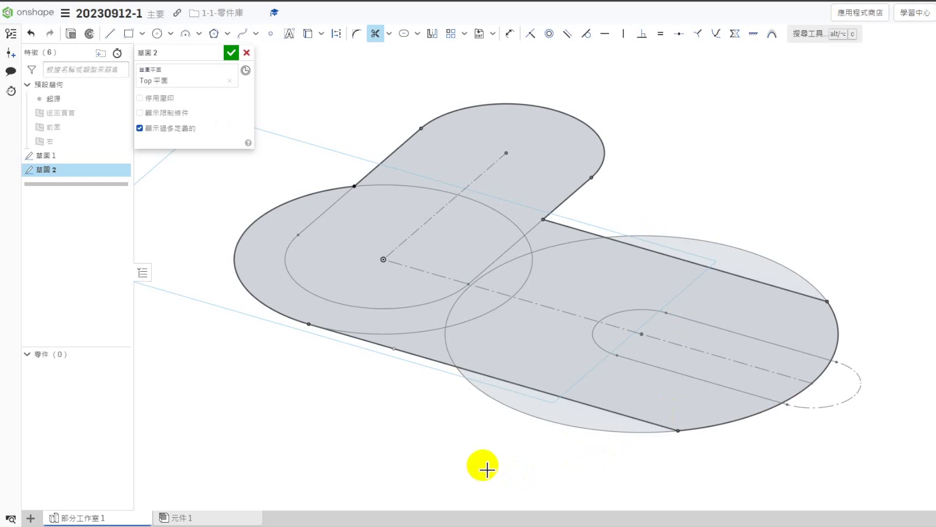
Extrude the trimmed base profile 30 mm.
{"action": "left_click", "coordinate": [71, 34]}
{"action": "type", "text": "30"}
{"action": "left_click", "coordinate": [232, 52]}
Roll the feature history back to just after the first sketch and create a plane offset (90+30) mm above the Top plane.
{"action": "scroll", "coordinate": [341, 410], "scroll_direction": "down", "scroll_amount": 3}
{"action": "scroll", "coordinate": [438, 293], "scroll_direction": "up", "scroll_amount": 2}
{"action": "left_click_drag", "start_coordinate": [86, 200], "coordinate": [77, 169]}
{"action": "left_click", "coordinate": [68, 115]}
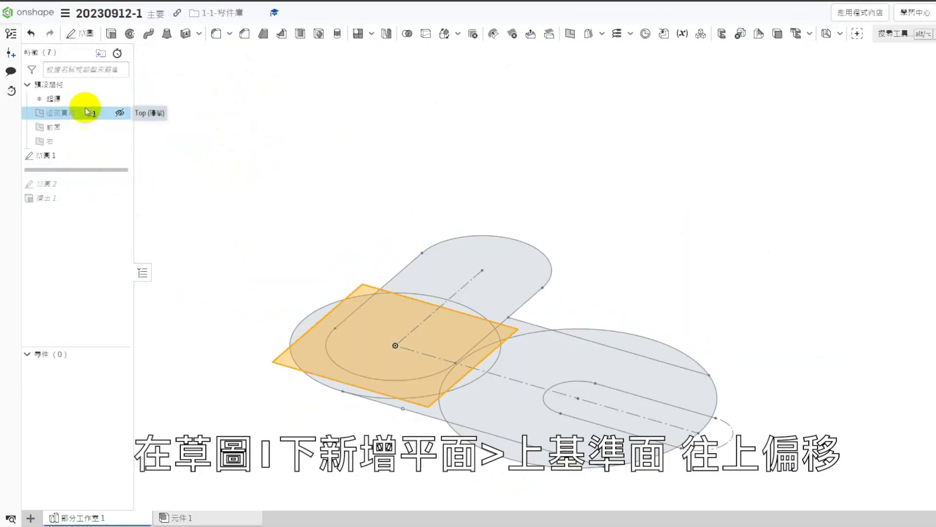
{"action": "left_click", "coordinate": [570, 33]}
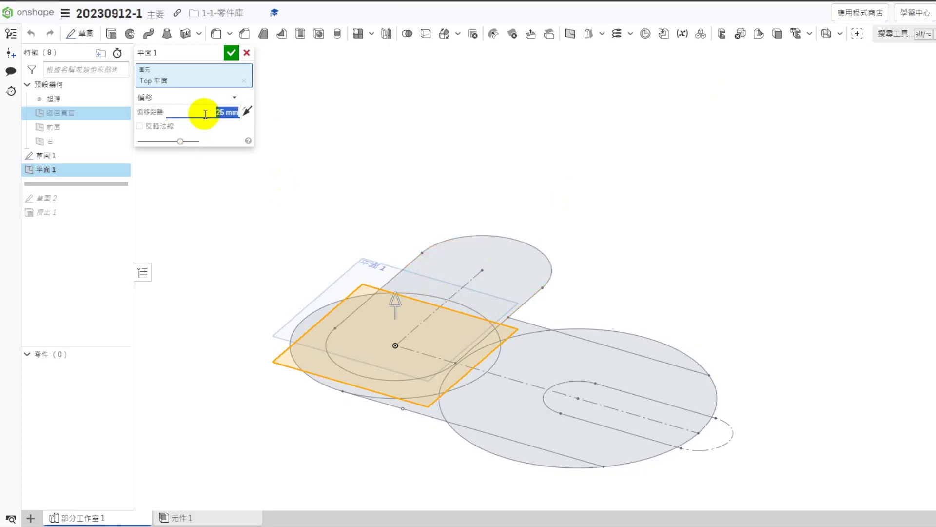
{"action": "key", "text": "Return"}
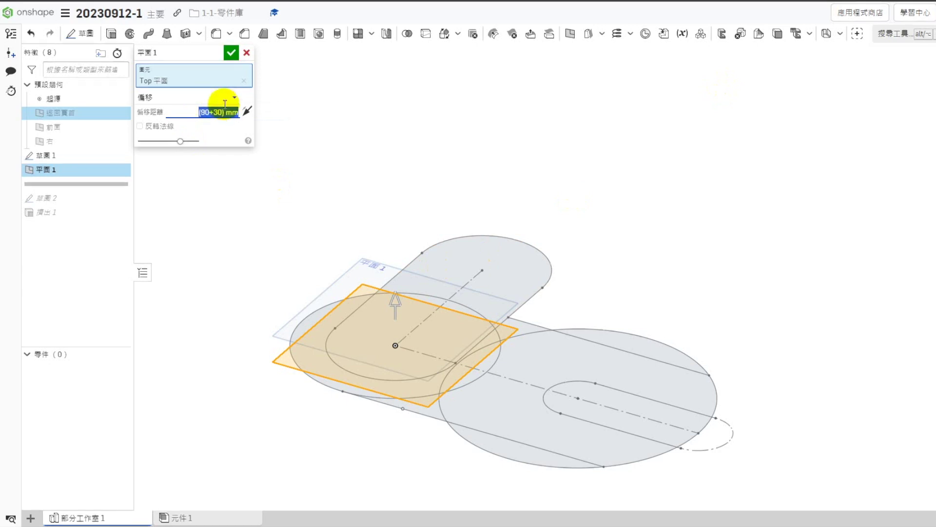
{"action": "left_click", "coordinate": [231, 52]}
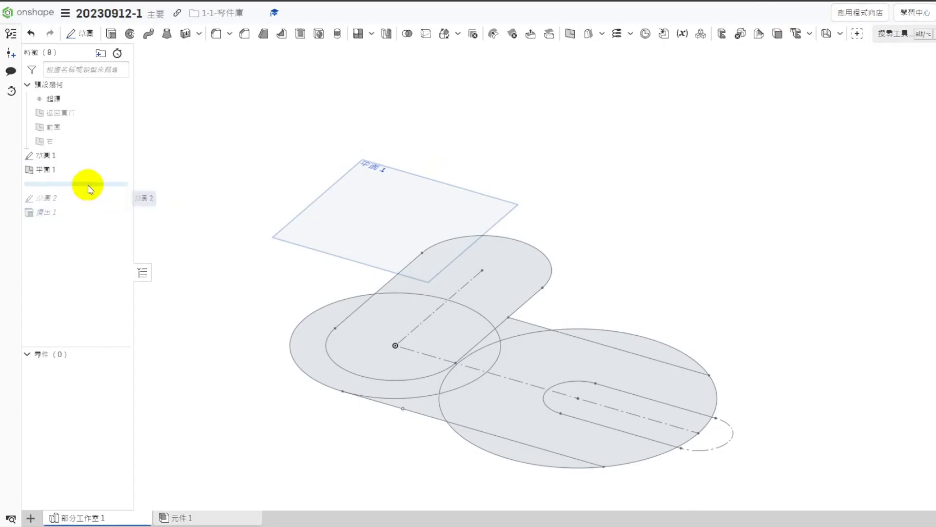
Roll the history forward to the end and project the origin-centred Ø176 circle into a new sketch on the Top plane.
{"action": "left_click_drag", "start_coordinate": [88, 184], "coordinate": [51, 205]}
{"action": "right_click", "coordinate": [63, 113]}
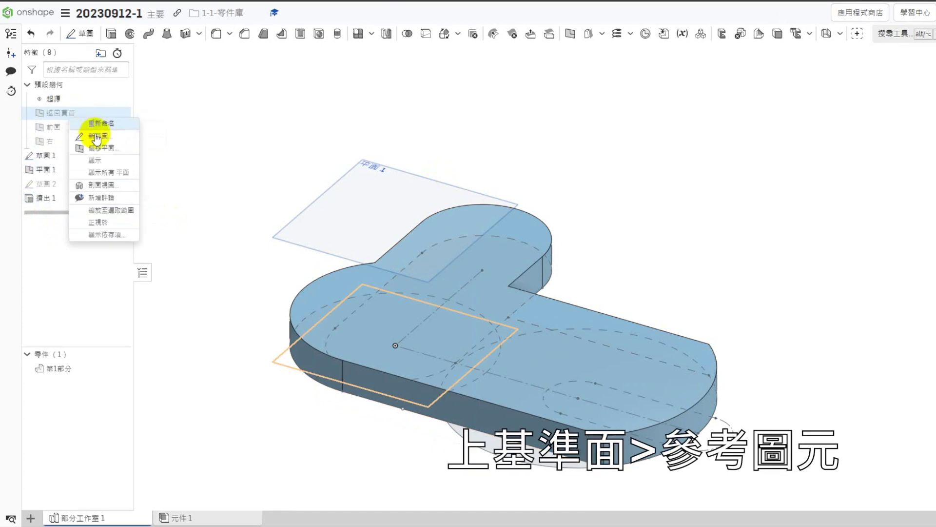
{"action": "left_click", "coordinate": [98, 119]}
{"action": "left_click", "coordinate": [480, 317]}
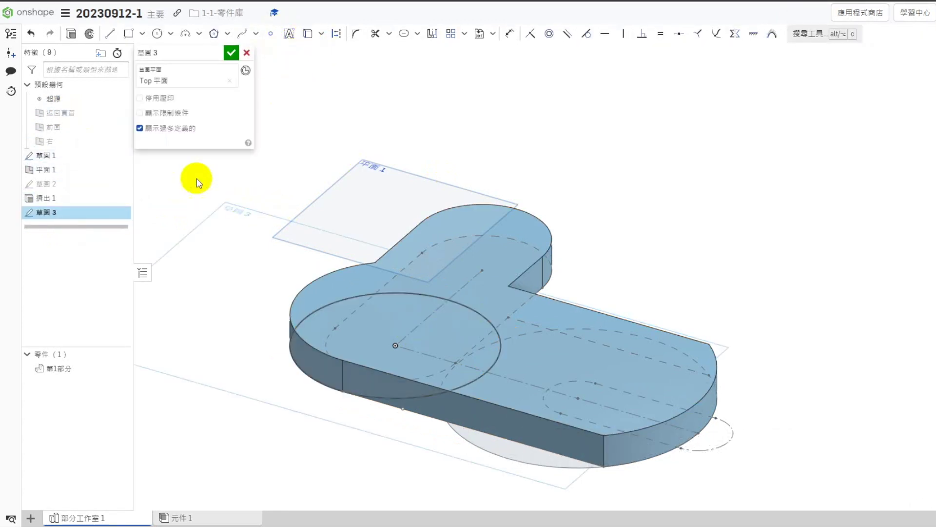
Extrude the projected circle up to the offset plane and add it to the base part.
{"action": "left_click", "coordinate": [70, 34]}
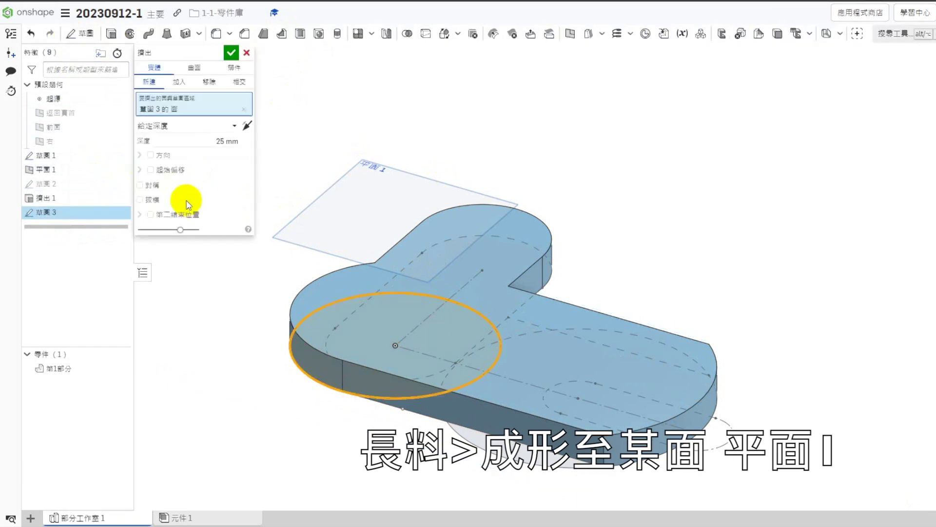
{"action": "left_click", "coordinate": [187, 127]}
{"action": "left_click", "coordinate": [183, 168]}
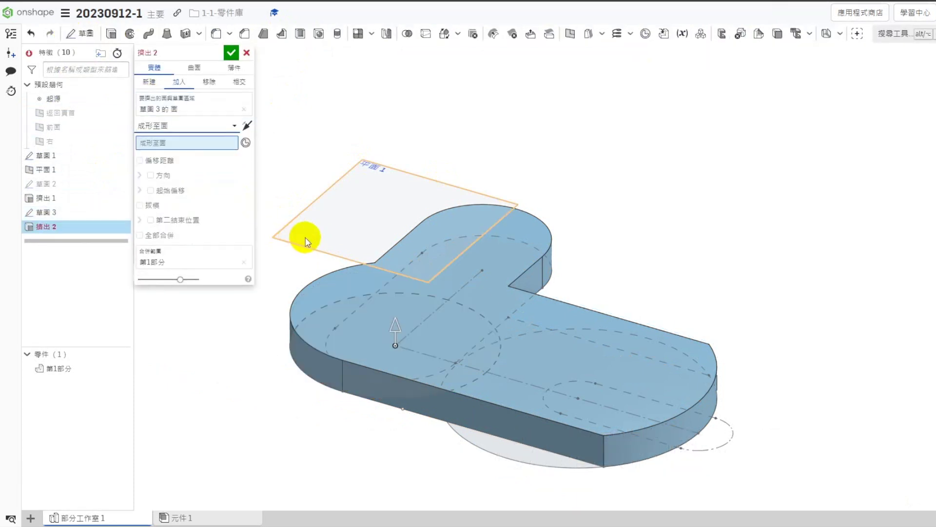
{"action": "left_click", "coordinate": [306, 241]}
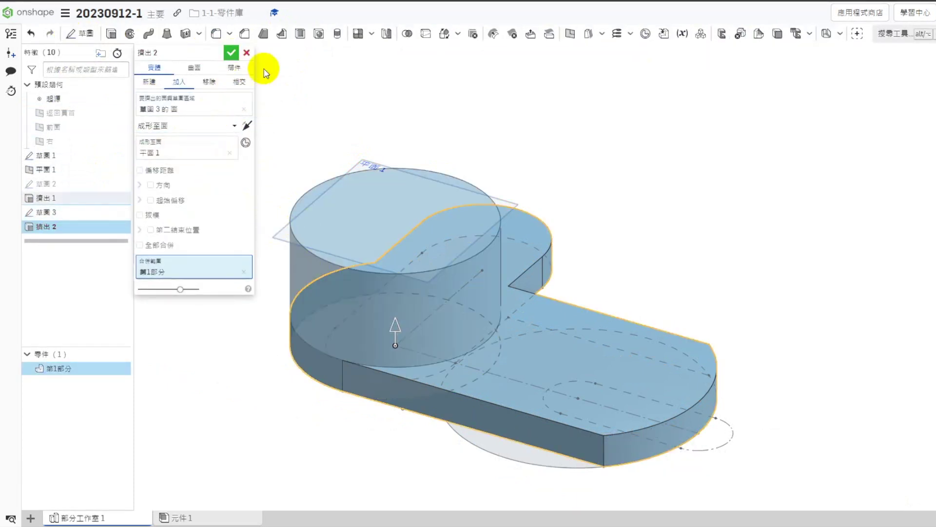
{"action": "key", "text": "Return"}
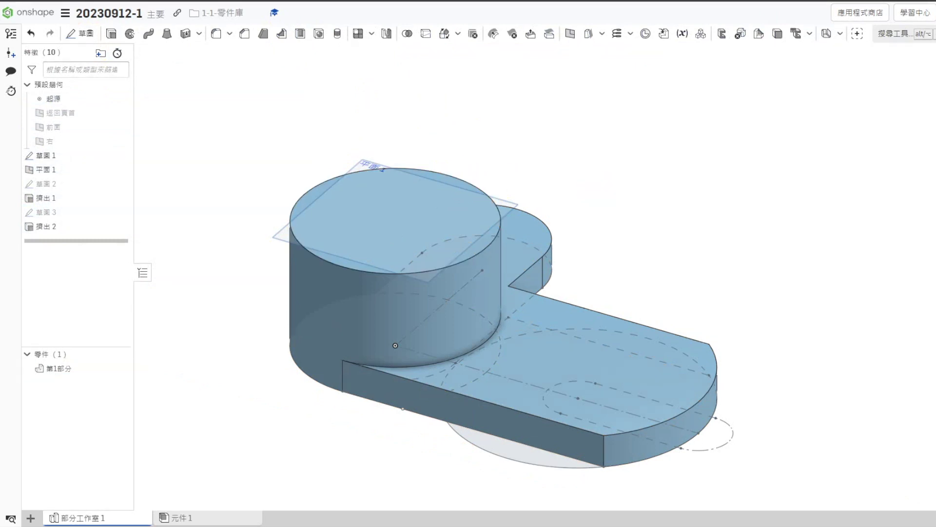
Edit the first sketch and draw a circle centred on the origin, inside the Ø176 circle.
{"action": "key", "text": "shift+5"}
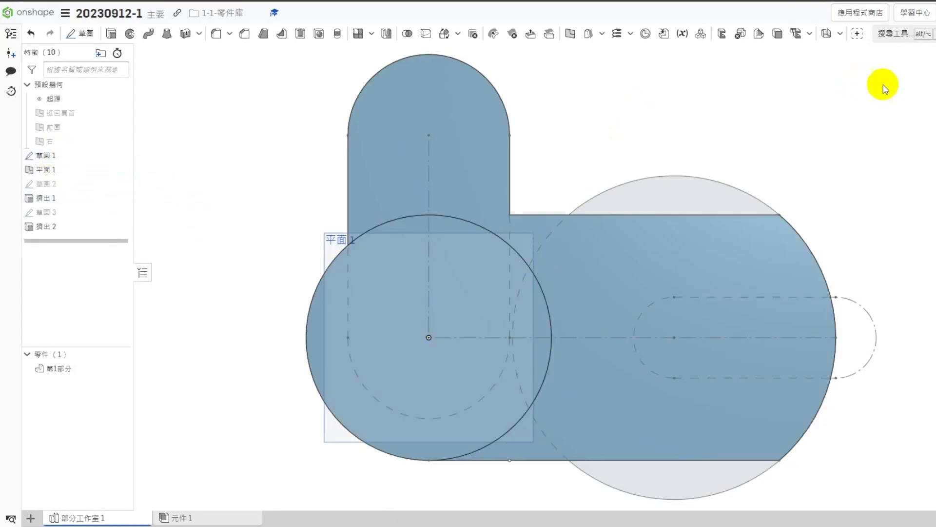
{"action": "right_click", "coordinate": [68, 155]}
{"action": "left_click", "coordinate": [90, 169]}
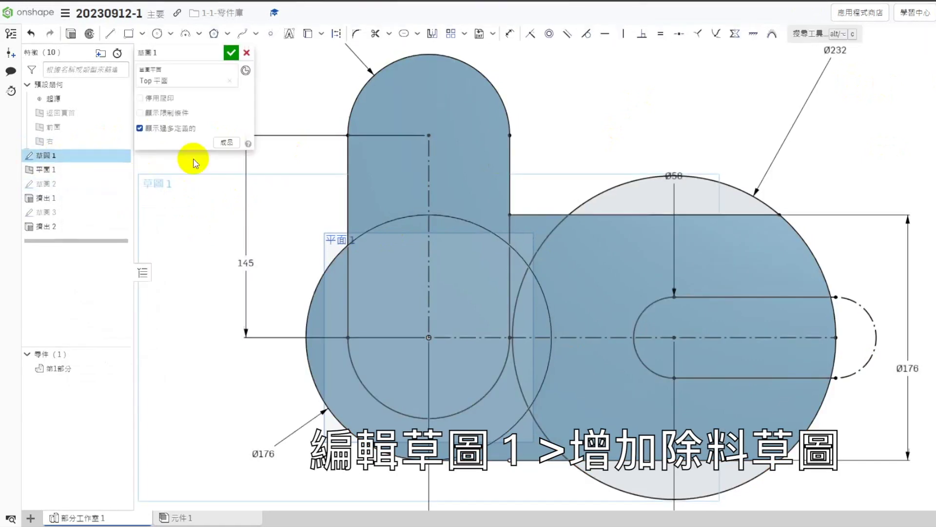
{"action": "left_click", "coordinate": [157, 34]}
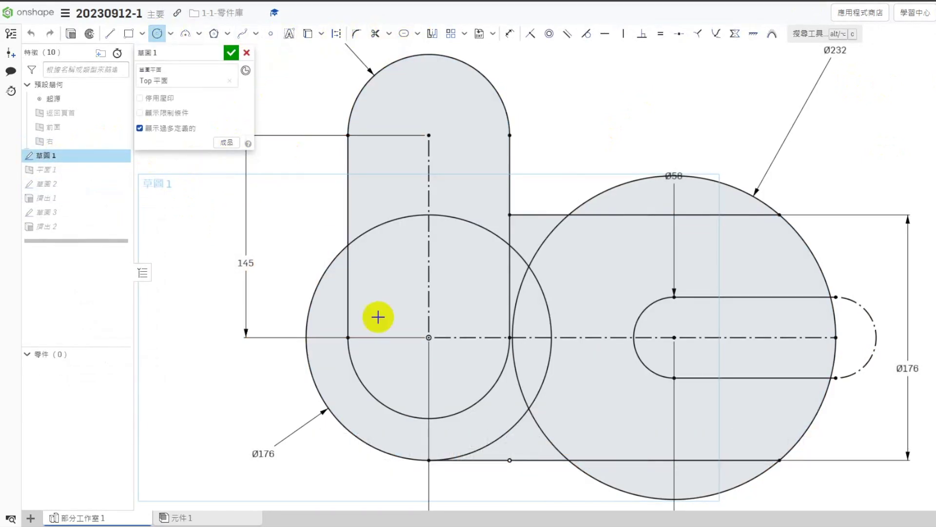
{"action": "left_click", "coordinate": [443, 347]}
{"action": "left_click", "coordinate": [477, 372]}
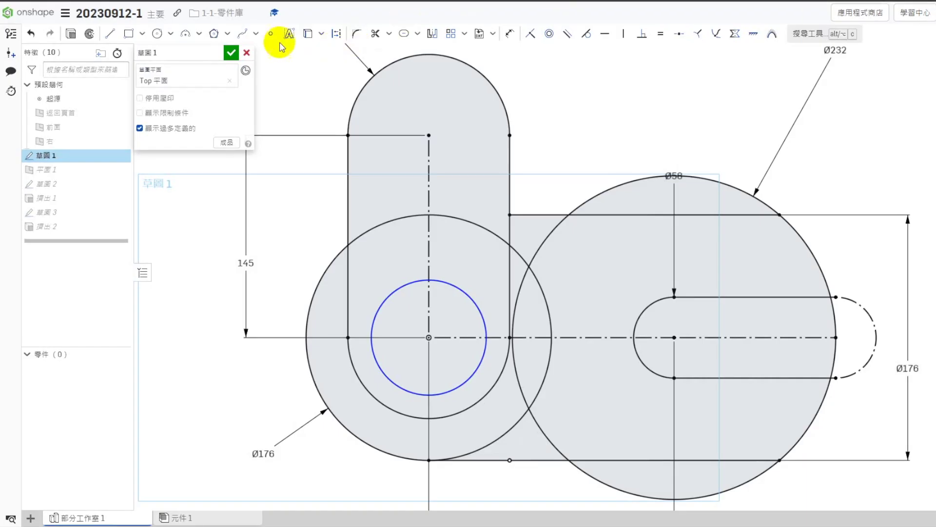
Dimension the new inner circle as Ø86 and convert it to construction geometry.
{"action": "left_click", "coordinate": [509, 34]}
{"action": "left_click", "coordinate": [387, 292]}
{"action": "left_click", "coordinate": [372, 262]}
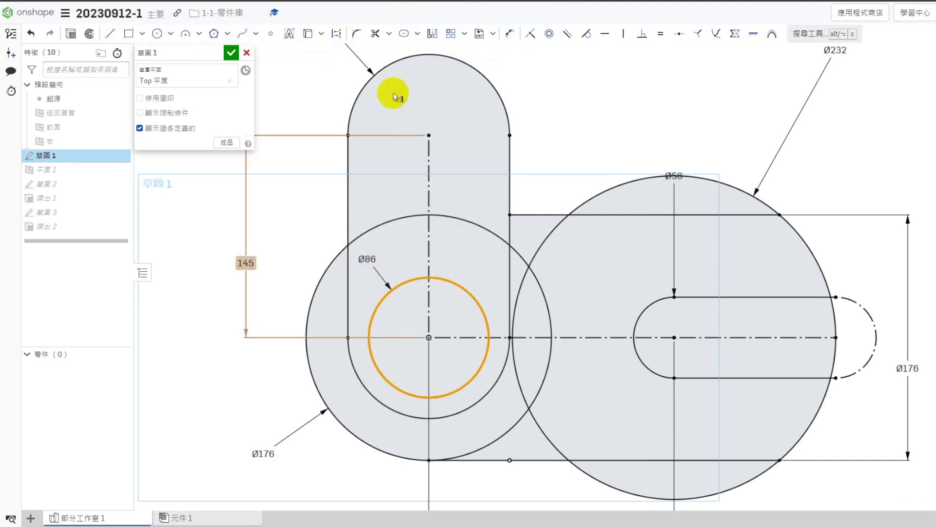
{"action": "left_click", "coordinate": [336, 33]}
{"action": "left_click", "coordinate": [629, 108]}
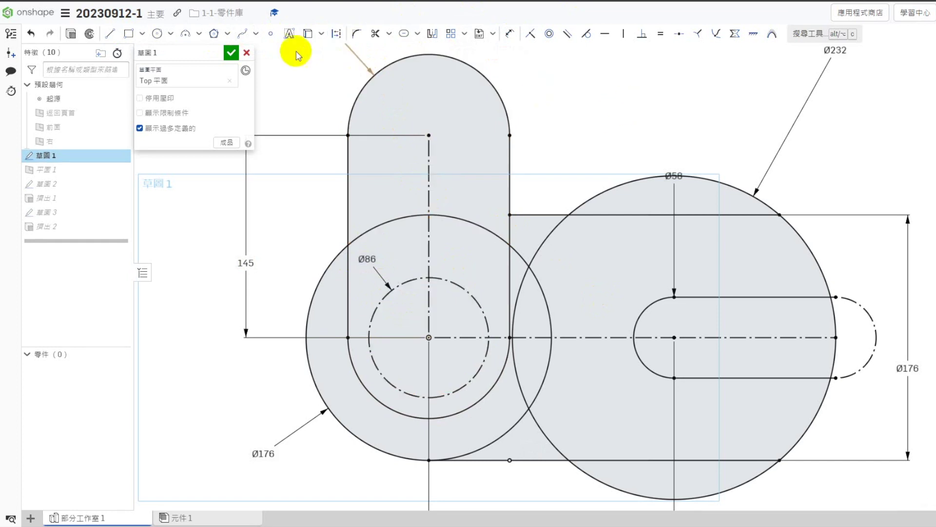
Draw a small upright rectangle across the right edge of the Ø86 circle, reaching to the upright slot's right side.
{"action": "left_click", "coordinate": [128, 33]}
{"action": "left_click", "coordinate": [485, 317]}
{"action": "left_click", "coordinate": [509, 388]}
{"action": "key", "text": "Escape"}
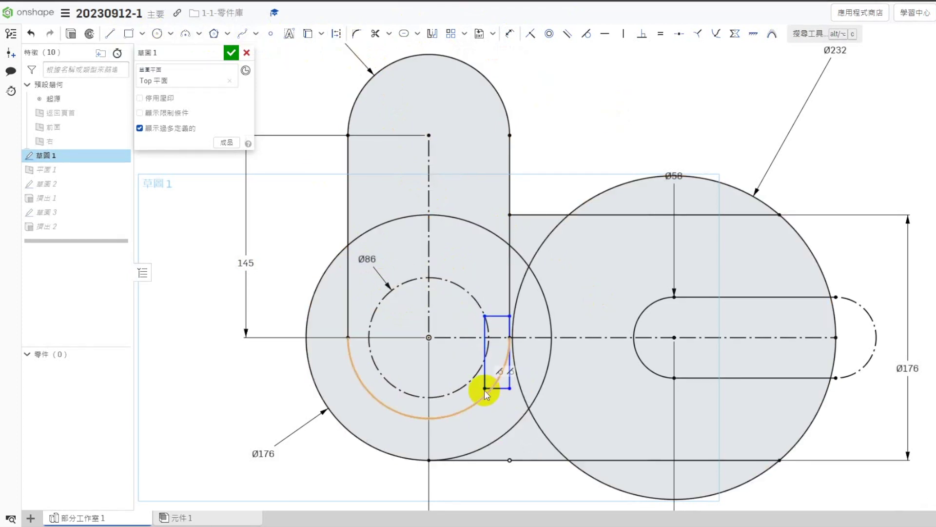
Constrain the small rectangle's inner corner to be coincident with the Ø86 construction circle.
{"action": "left_click", "coordinate": [485, 389]}
{"action": "left_click", "coordinate": [470, 381]}
{"action": "left_click", "coordinate": [530, 35]}
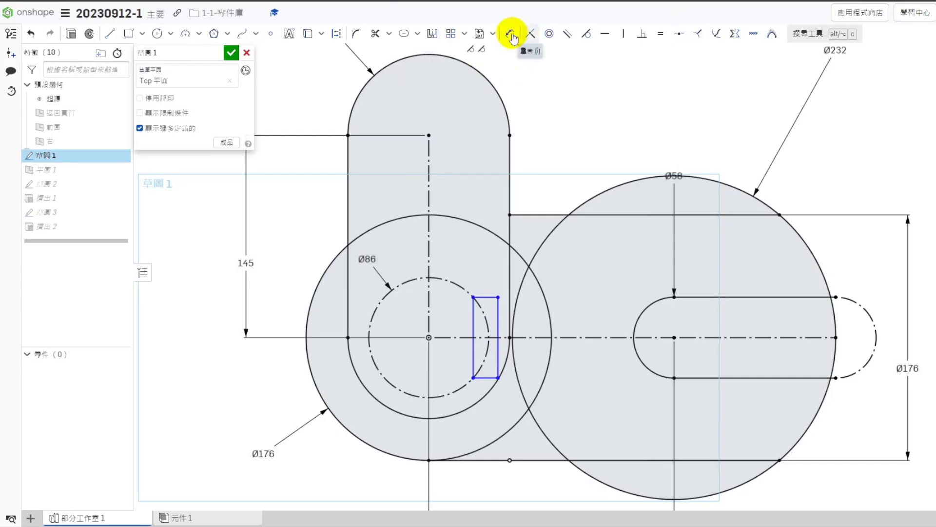
Dimension the rectangle's height as 24 mm and the distance from the Ø86 circle's far side to its outer edge as 94 mm.
{"action": "left_click", "coordinate": [511, 32]}
{"action": "left_click", "coordinate": [501, 319]}
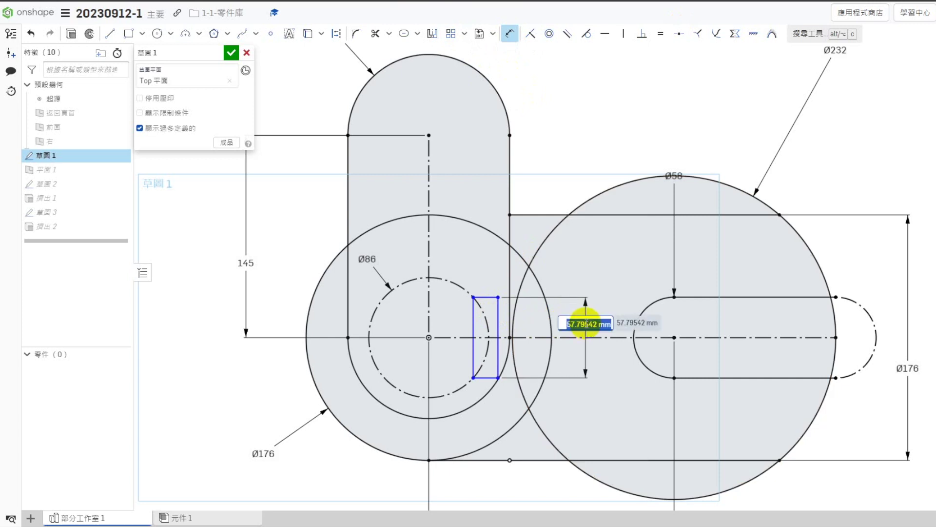
{"action": "key", "text": "Escape"}
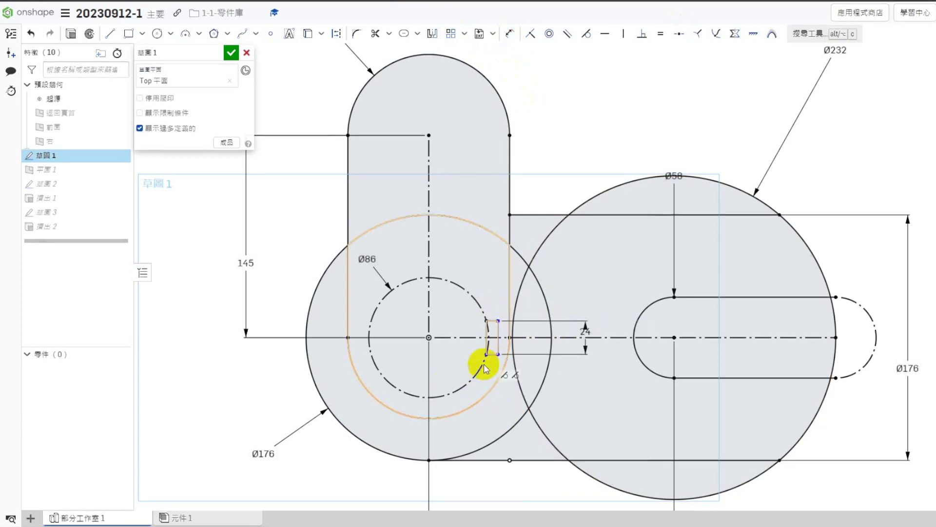
{"action": "left_click", "coordinate": [510, 35]}
{"action": "left_click", "coordinate": [498, 345]}
{"action": "left_click", "coordinate": [370, 348]}
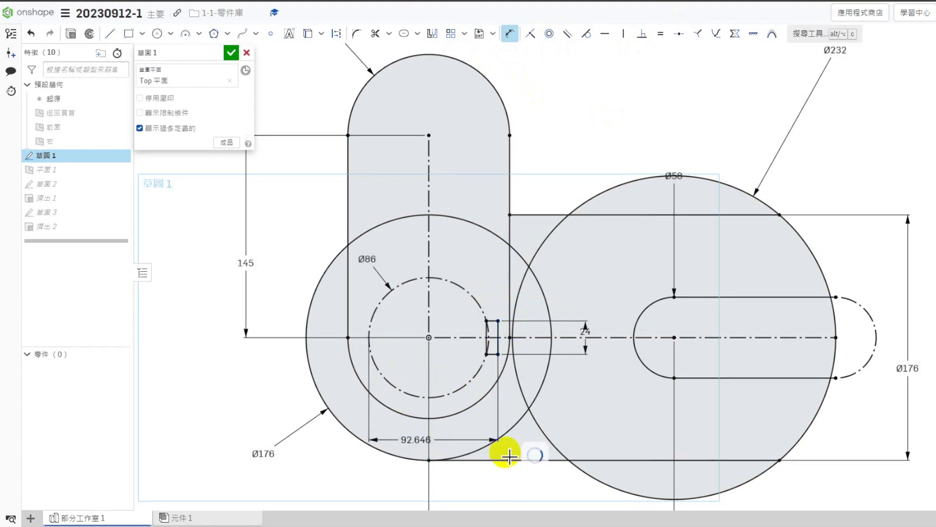
{"action": "key", "text": "Escape"}
Convert the keyway rectangle's edges to construction geometry.
{"action": "scroll", "coordinate": [494, 339], "scroll_direction": "up", "scroll_amount": 6}
{"action": "left_click", "coordinate": [492, 275]}
{"action": "left_click", "coordinate": [516, 302]}
{"action": "left_click", "coordinate": [493, 386]}
{"action": "left_click", "coordinate": [336, 33]}
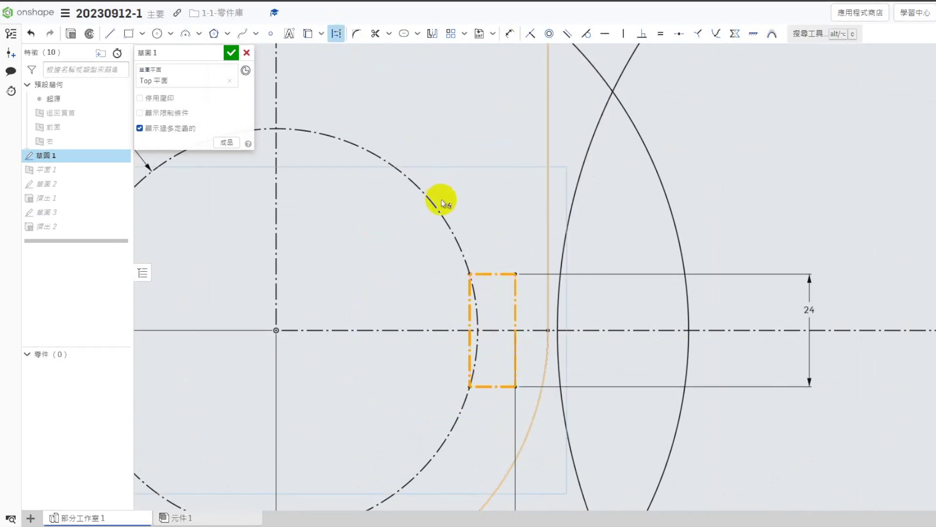
Convert the fork slot's arc and straight edges to construction geometry and finish the first sketch.
{"action": "scroll", "coordinate": [458, 228], "scroll_direction": "down", "scroll_amount": 8}
{"action": "left_click", "coordinate": [753, 408]}
{"action": "left_click", "coordinate": [635, 275]}
{"action": "left_click", "coordinate": [558, 266]}
{"action": "left_click", "coordinate": [590, 226]}
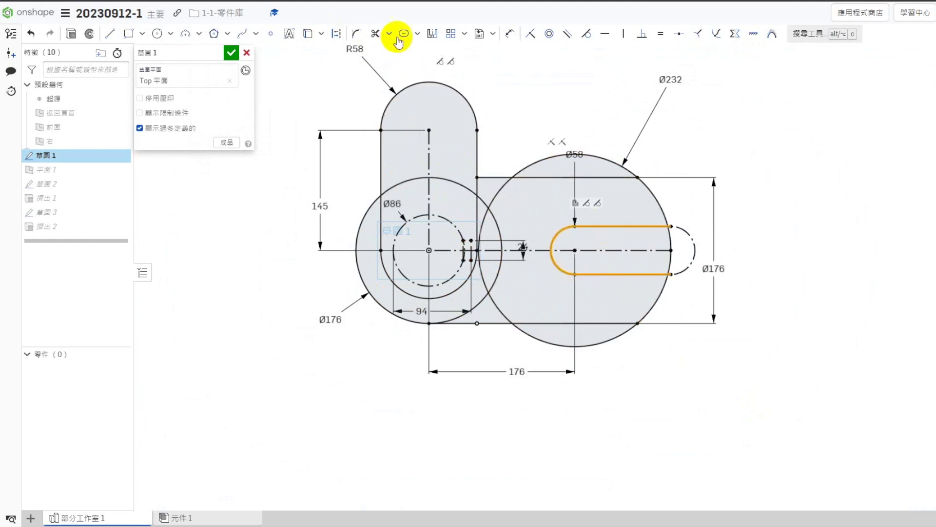
{"action": "left_click", "coordinate": [337, 33]}
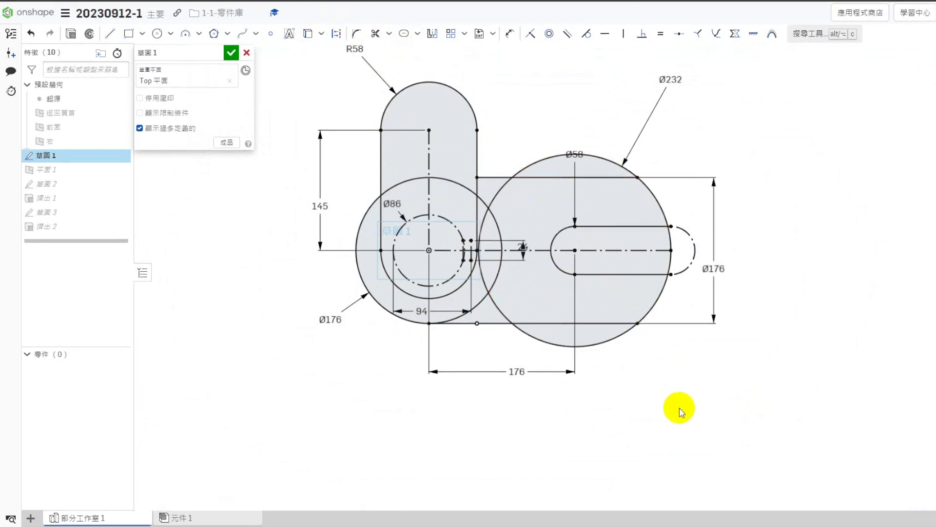
{"action": "left_click", "coordinate": [231, 53]}
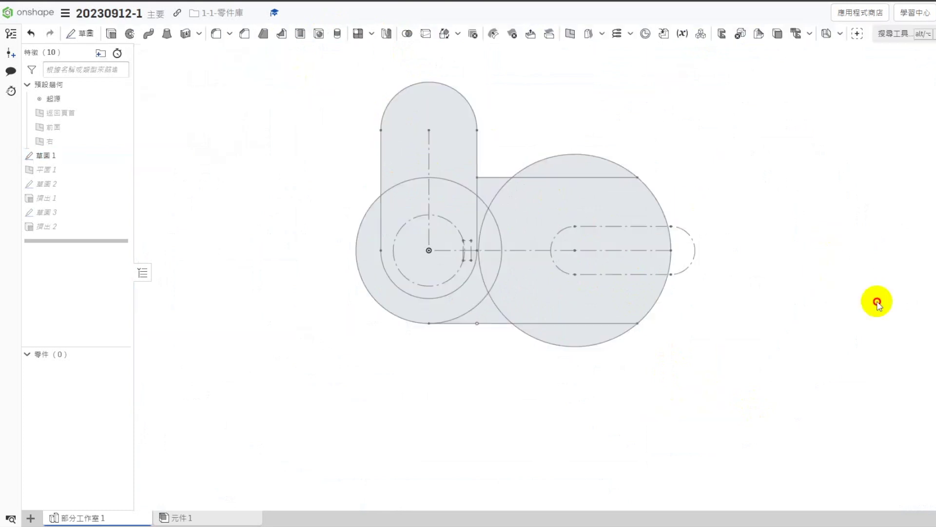
Start a sketch on the offset plane and project the Ø86 circle and the keyway rectangle's outer edges onto it.
{"action": "key", "text": "shift+7"}
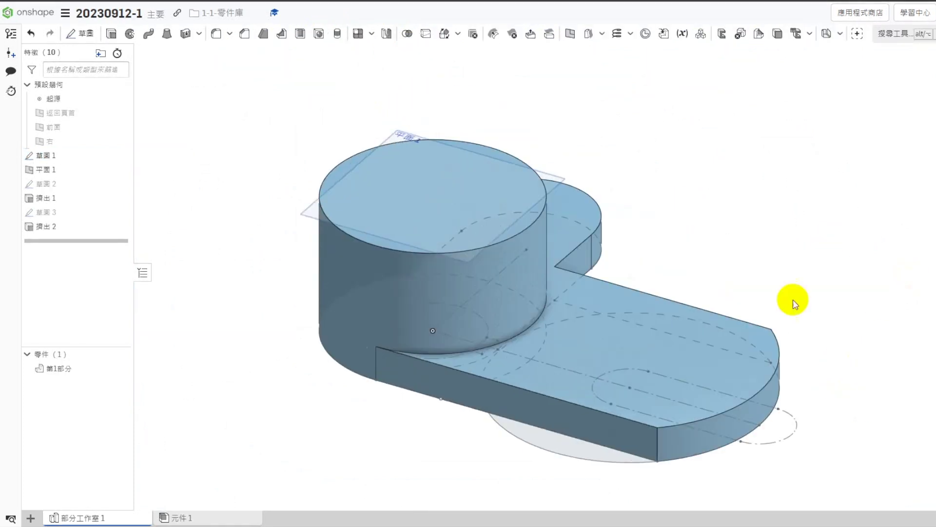
{"action": "right_click", "coordinate": [57, 169]}
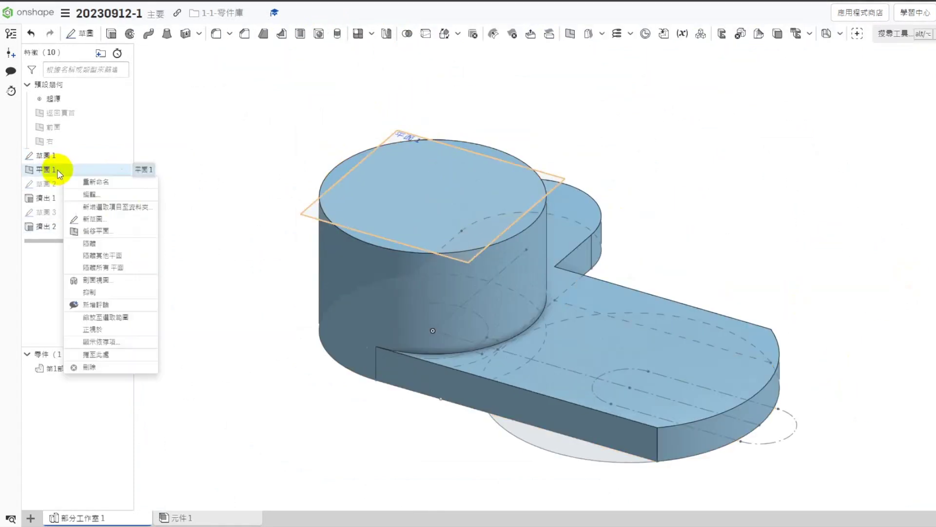
{"action": "left_click", "coordinate": [93, 203]}
{"action": "left_click", "coordinate": [308, 33]}
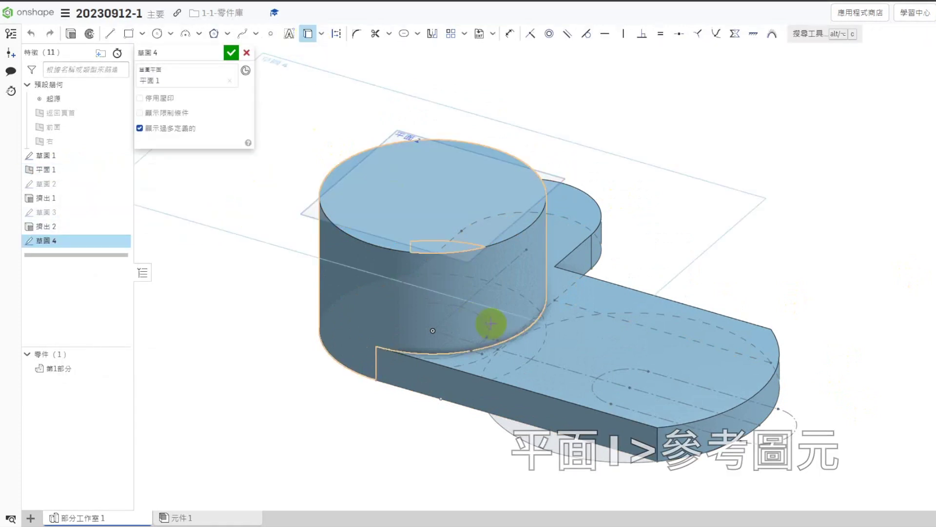
{"action": "scroll", "coordinate": [481, 352], "scroll_direction": "up", "scroll_amount": 5}
{"action": "left_click", "coordinate": [476, 320]}
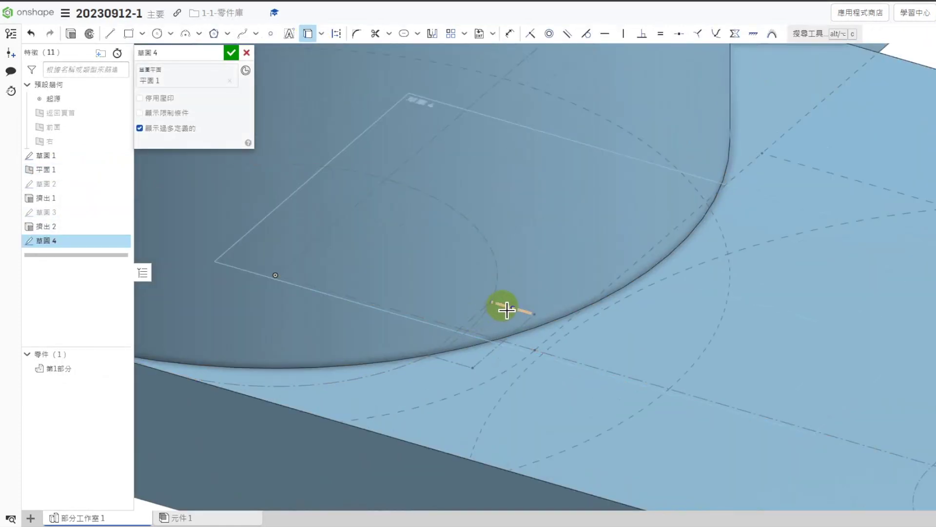
{"action": "scroll", "coordinate": [460, 371], "scroll_direction": "down", "scroll_amount": 3}
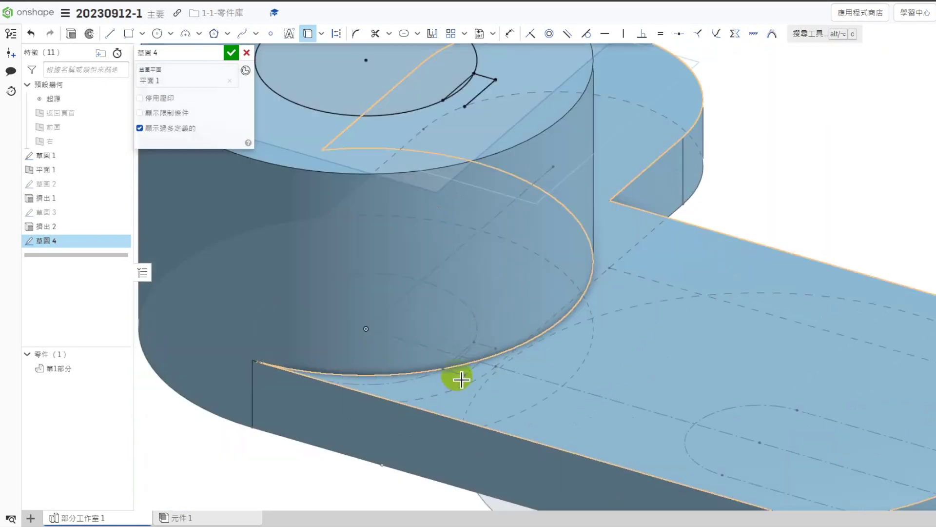
{"action": "scroll", "coordinate": [454, 332], "scroll_direction": "down", "scroll_amount": 3}
Trim away the circle's arc inside the keyway so the bore and keyway form one closed outline.
{"action": "scroll", "coordinate": [443, 271], "scroll_direction": "up", "scroll_amount": 3}
{"action": "left_click", "coordinate": [375, 33]}
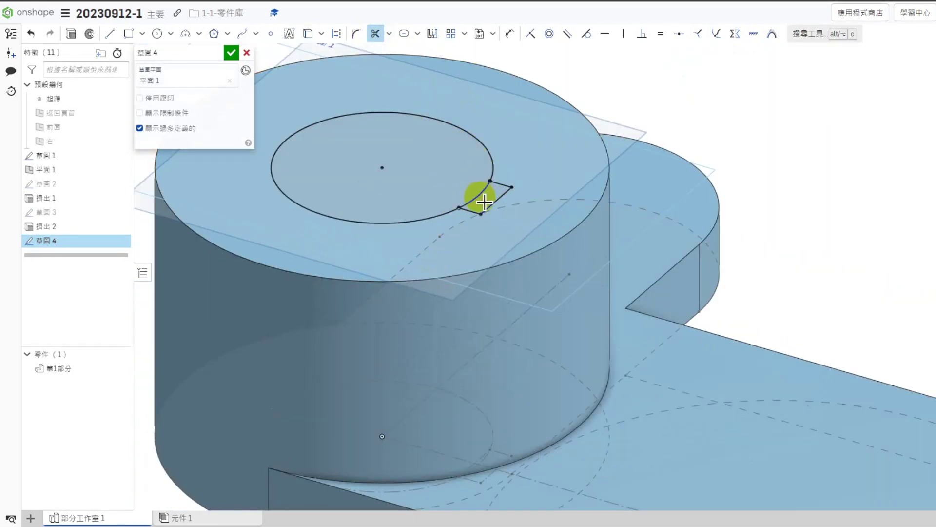
{"action": "scroll", "coordinate": [448, 169], "scroll_direction": "down", "scroll_amount": 2}
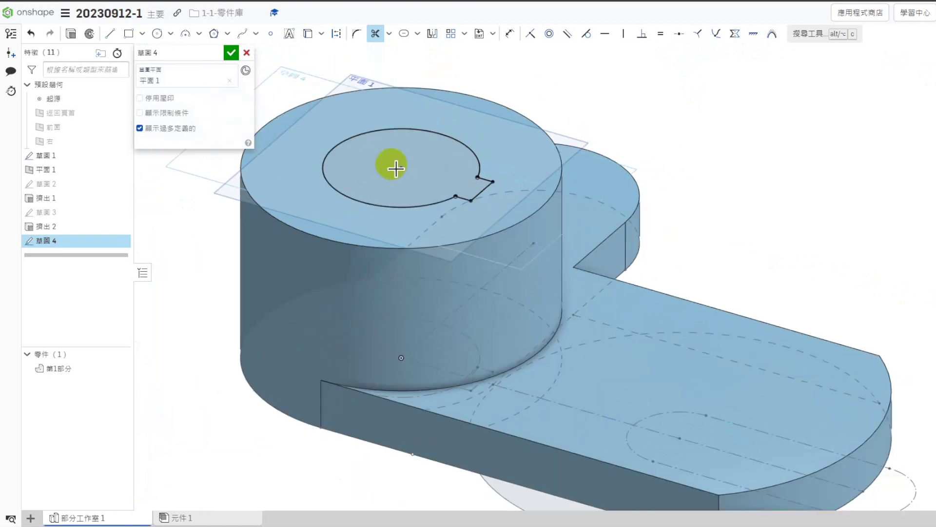
Extrude the bore and keyway profile as a removal up to the next geometry.
{"action": "left_click", "coordinate": [71, 34]}
{"action": "key", "text": "shift+e"}
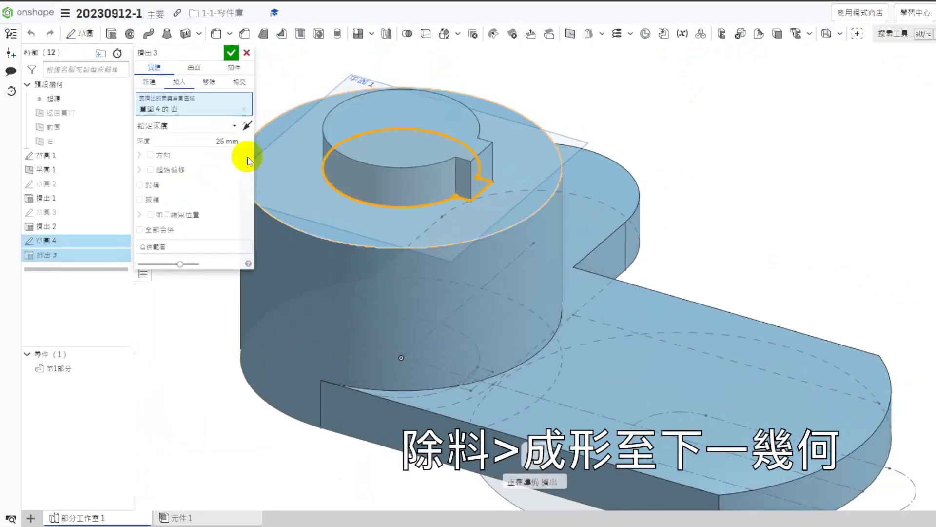
{"action": "left_click", "coordinate": [209, 81]}
{"action": "left_click", "coordinate": [186, 125]}
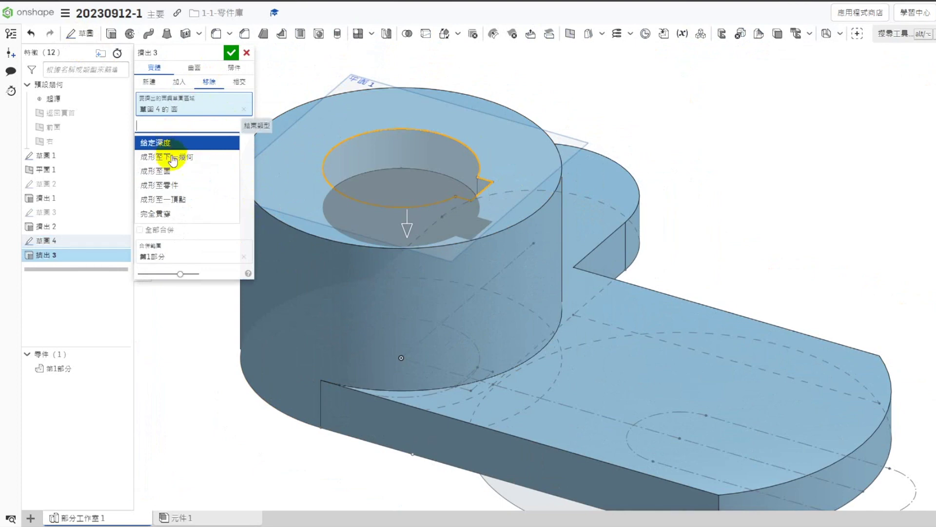
{"action": "left_click", "coordinate": [185, 152]}
{"action": "left_click", "coordinate": [231, 54]}
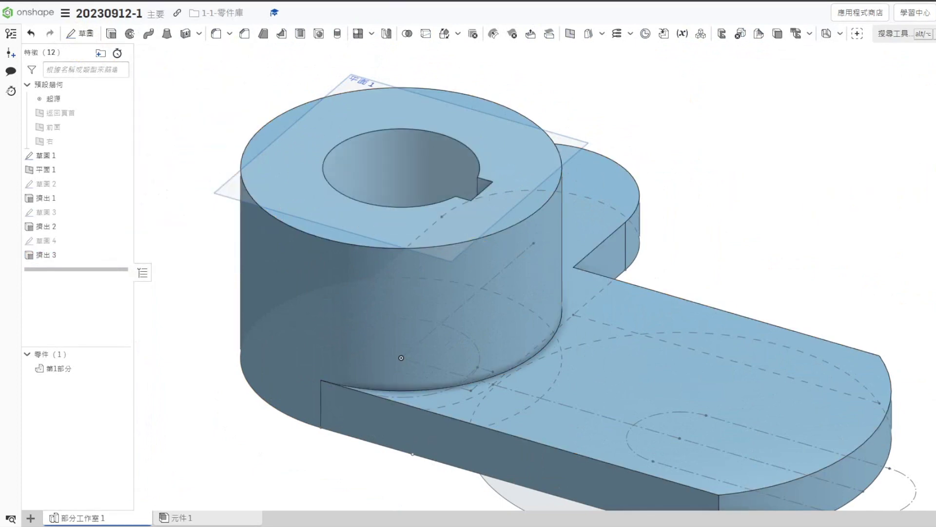
Check the reference drawing, start a sketch on the base plate's upper face and project the complete fork slot outline onto it.
{"action": "key", "text": "shift+5"}
{"action": "key", "text": "shift+7"}
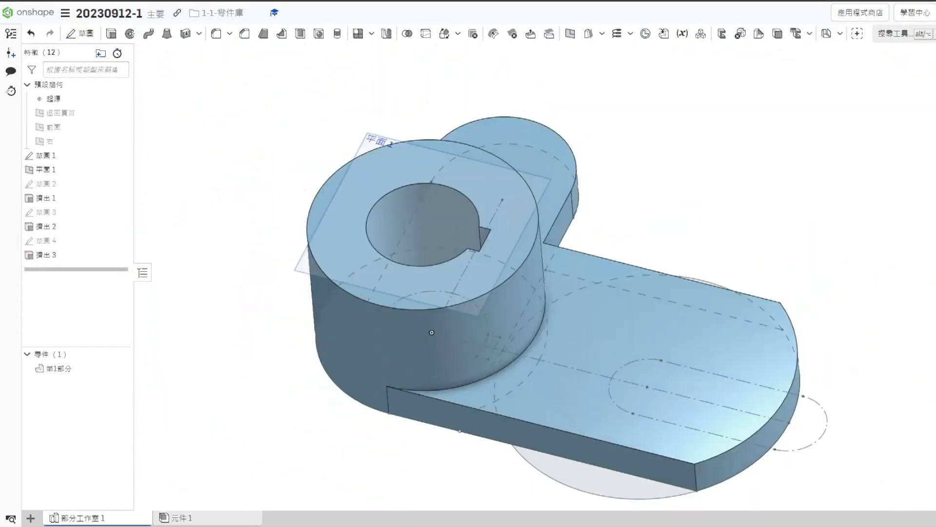
{"action": "left_click", "coordinate": [709, 0]}
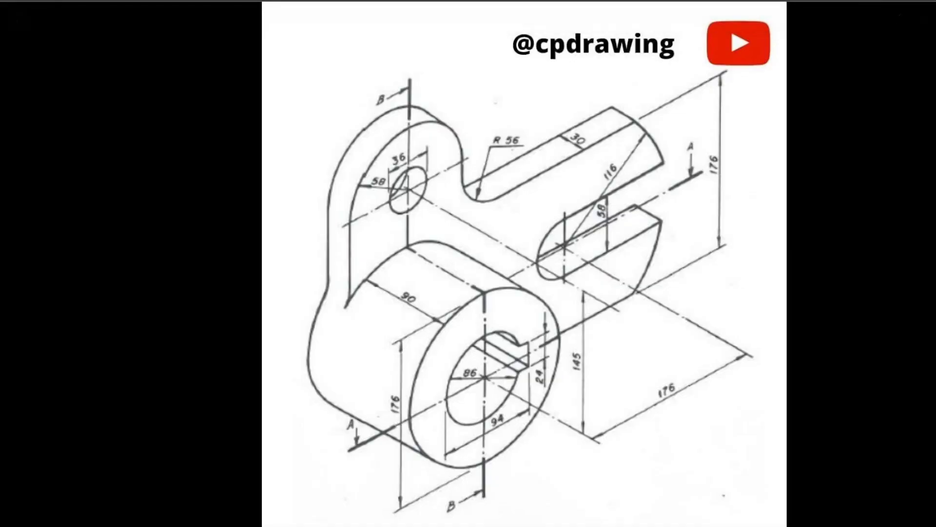
{"action": "left_click", "coordinate": [836, 1]}
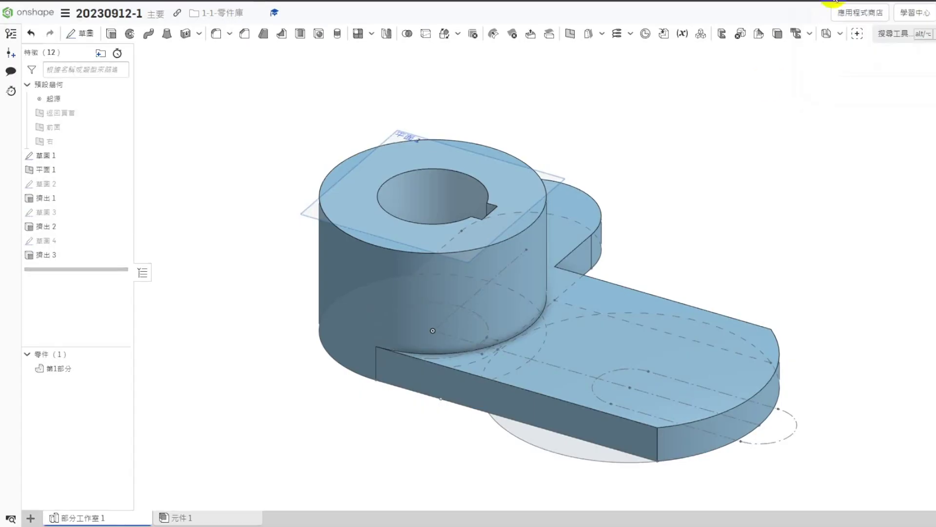
{"action": "right_click", "coordinate": [606, 287]}
{"action": "left_click", "coordinate": [627, 58]}
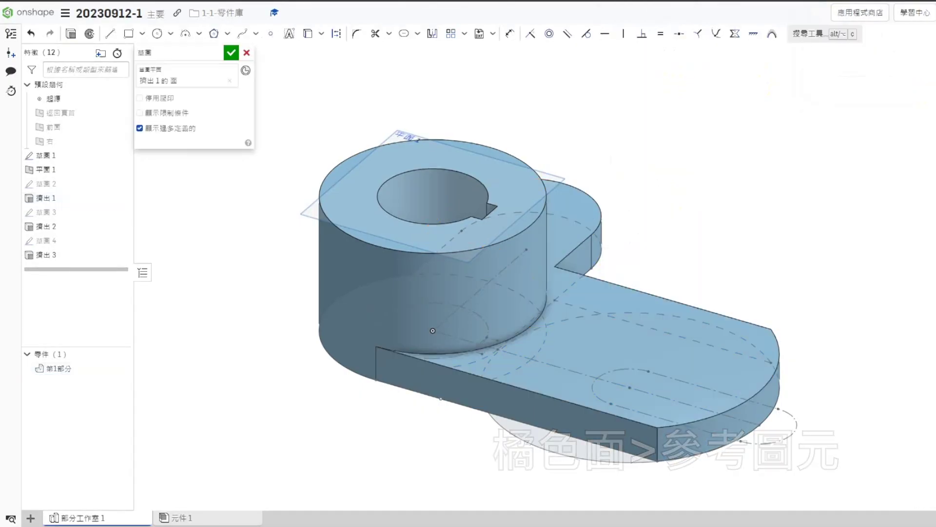
{"action": "left_click", "coordinate": [935, 100]}
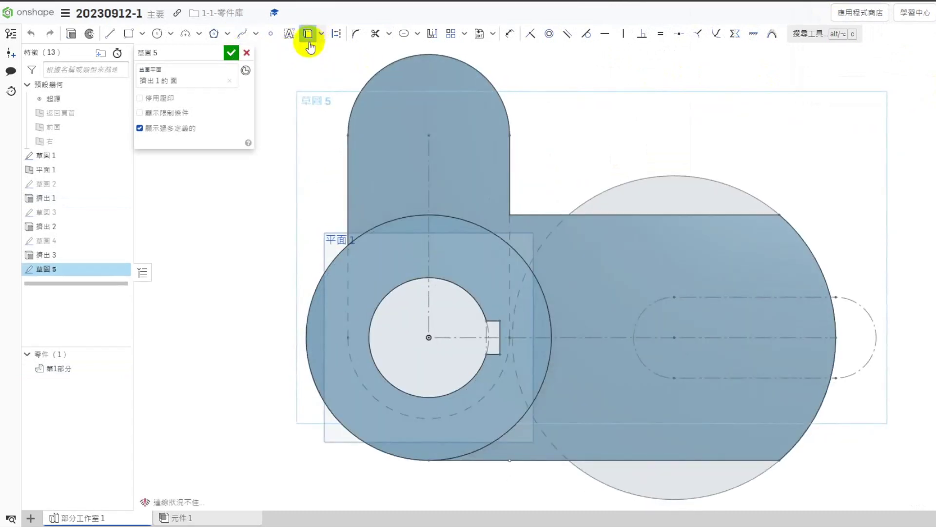
{"action": "left_click", "coordinate": [662, 318]}
{"action": "left_click", "coordinate": [690, 297]}
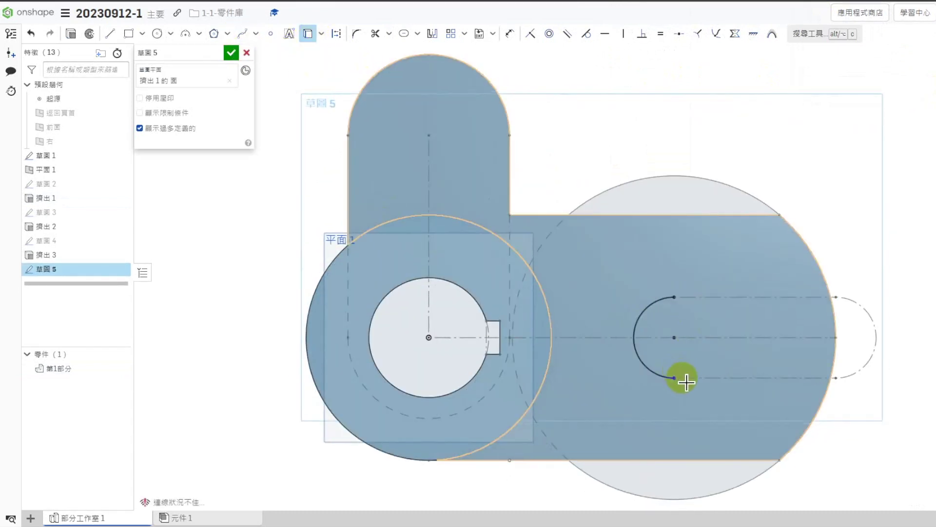
{"action": "left_click", "coordinate": [871, 320]}
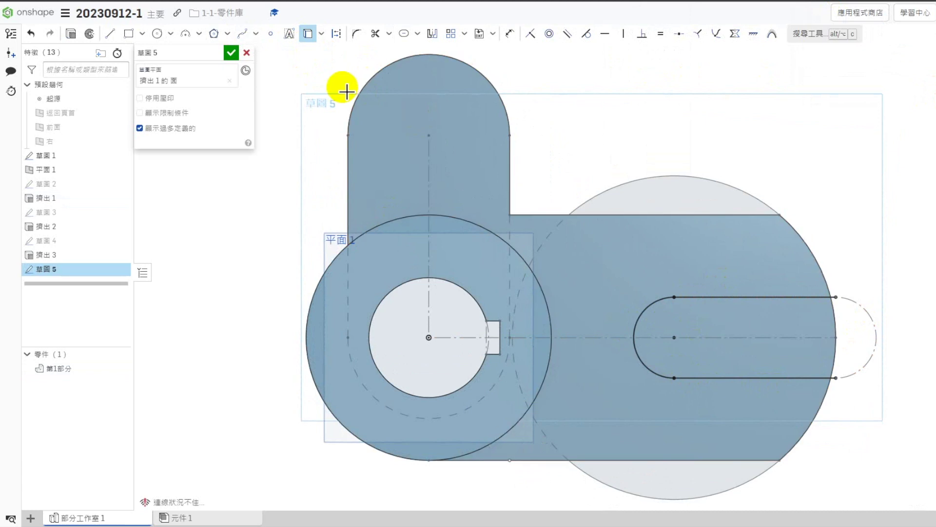
Extrude the slot profile as a removal up to the next geometry and hide the offset plane.
{"action": "left_click", "coordinate": [935, 98]}
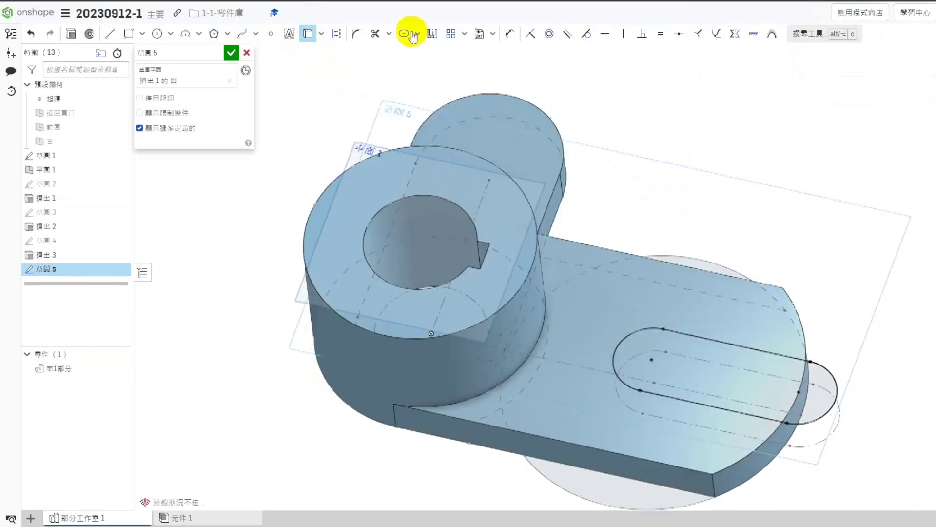
{"action": "left_click", "coordinate": [71, 34]}
{"action": "left_click", "coordinate": [209, 82]}
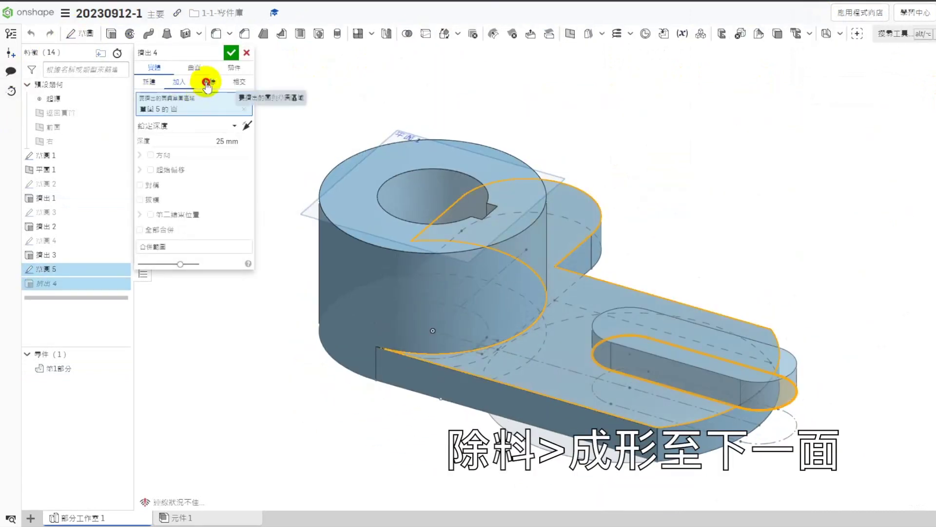
{"action": "left_click", "coordinate": [170, 129]}
{"action": "left_click", "coordinate": [171, 155]}
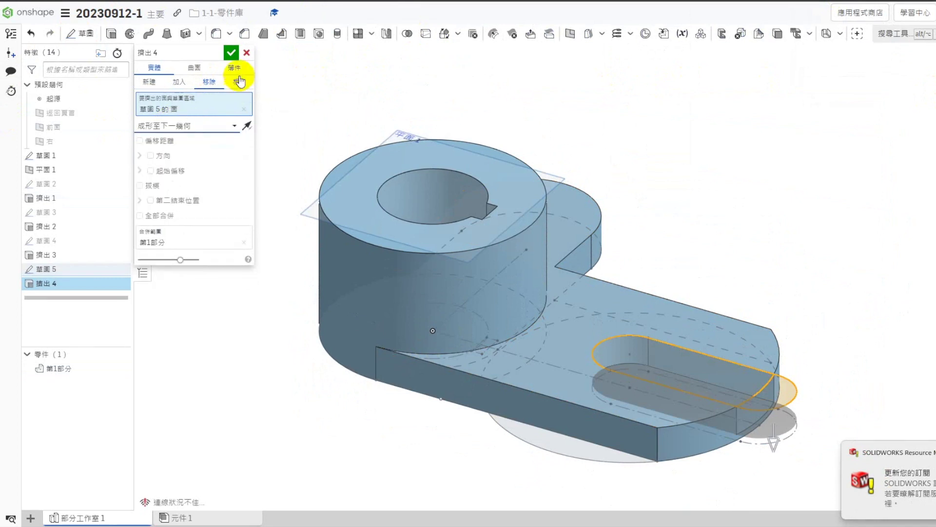
{"action": "left_click", "coordinate": [231, 54]}
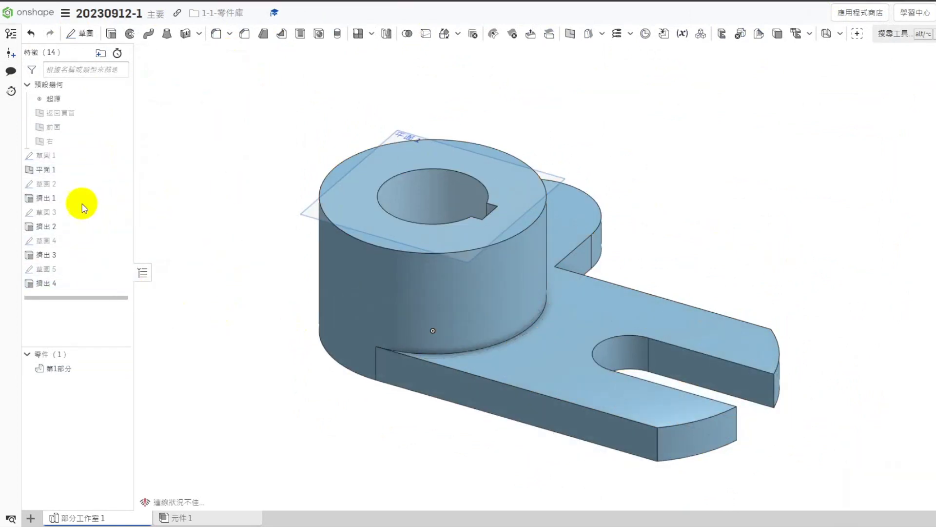
{"action": "left_click", "coordinate": [118, 170]}
{"action": "left_click", "coordinate": [935, 125]}
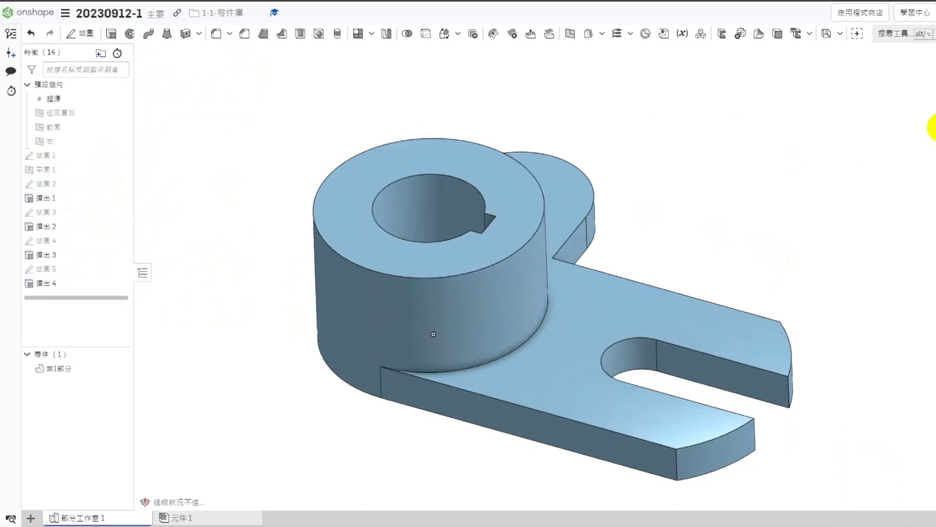
Start a sketch on the plate's upper face and place a point at the centre of the upright arm's rounded end.
{"action": "left_click", "coordinate": [443, 101]}
{"action": "right_click", "coordinate": [431, 109]}
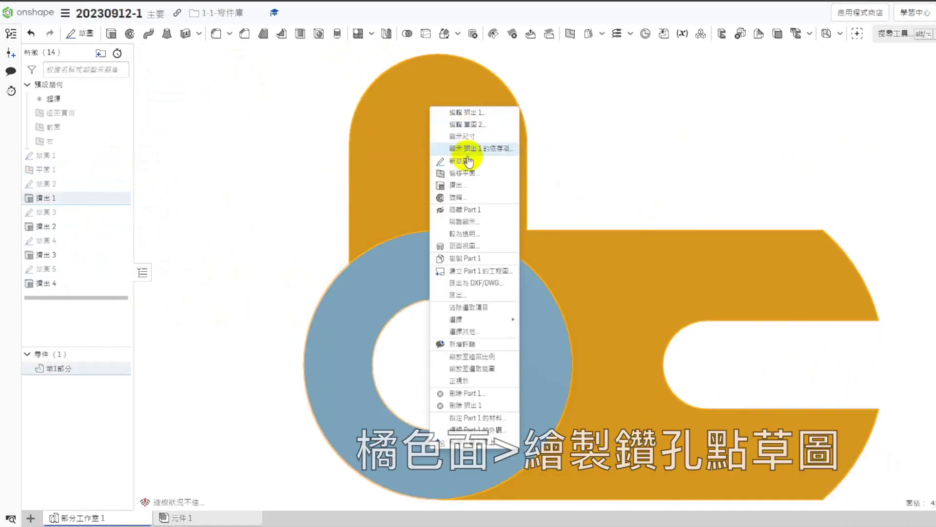
{"action": "left_click", "coordinate": [482, 146]}
{"action": "left_click", "coordinate": [271, 34]}
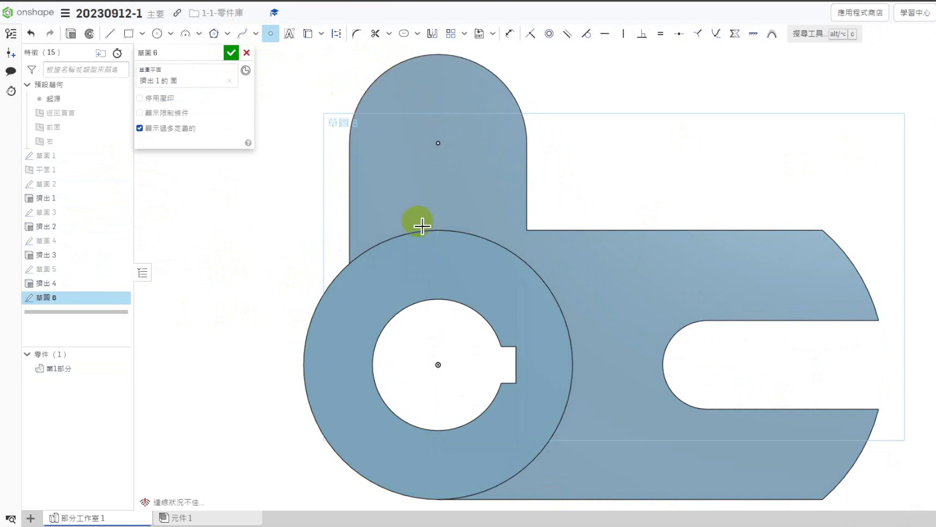
{"action": "left_click", "coordinate": [231, 53]}
Cut a simple ISO drilled hole, size 36, at the sketch point in the rounded arm, up to the next geometry.
{"action": "key", "text": "shift+7"}
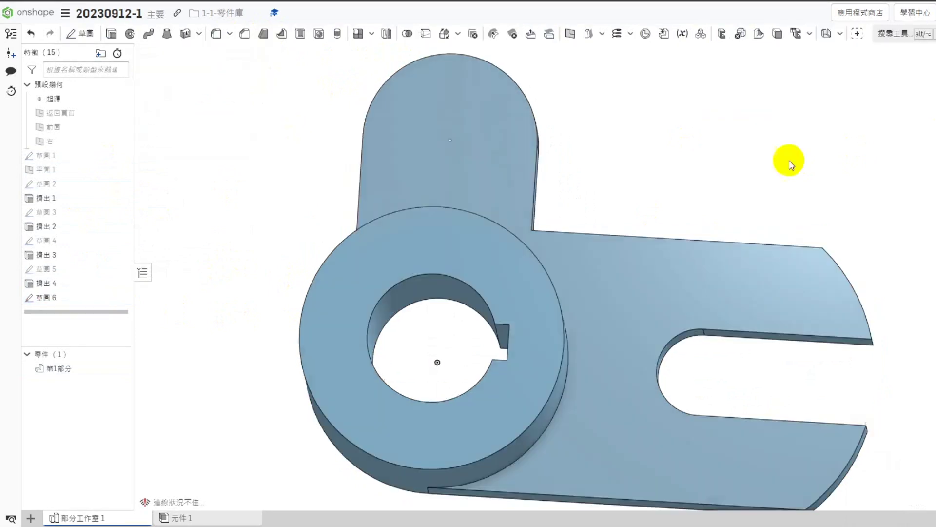
{"action": "left_click", "coordinate": [531, 225]}
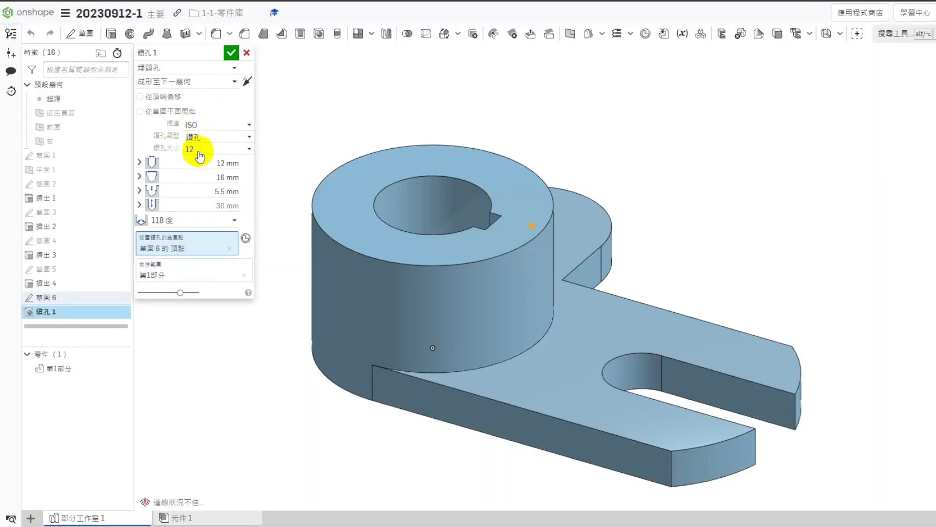
{"action": "left_click", "coordinate": [192, 148]}
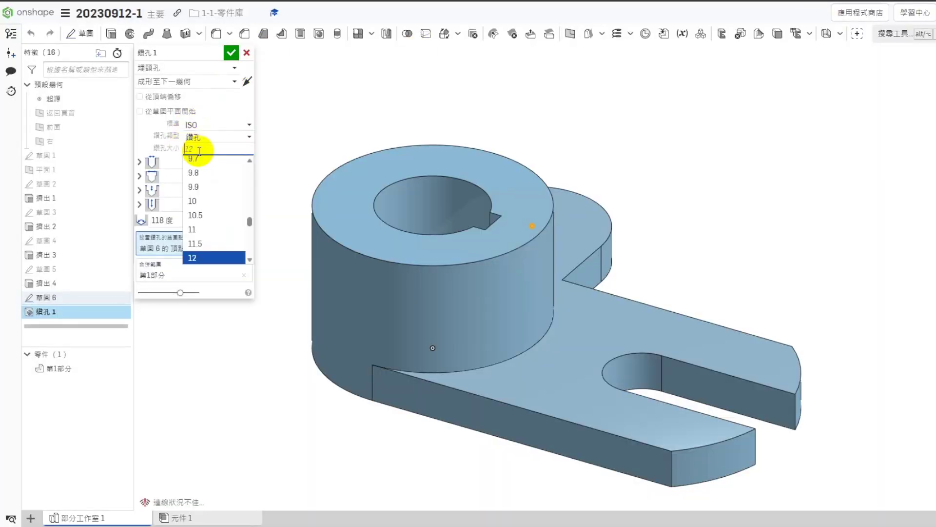
{"action": "scroll", "coordinate": [210, 214], "scroll_direction": "down", "scroll_amount": 10}
{"action": "left_click", "coordinate": [202, 209]}
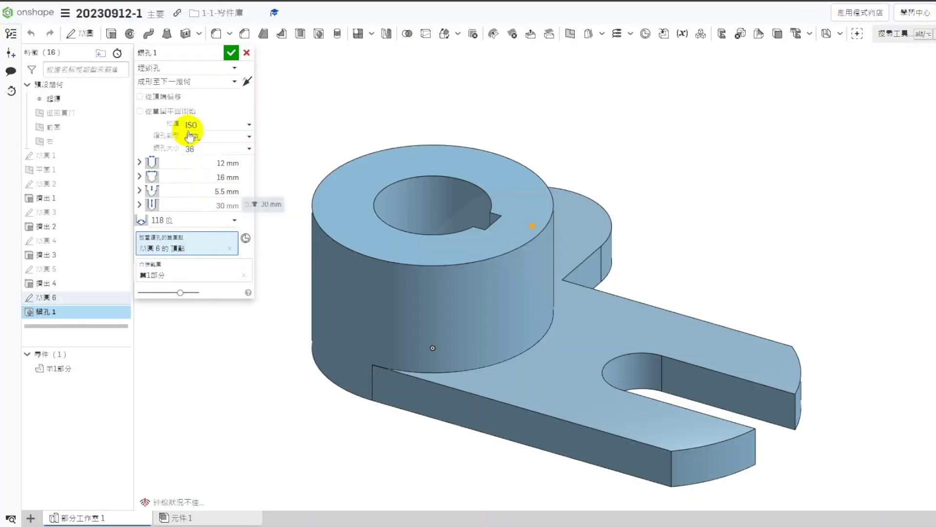
{"action": "left_click", "coordinate": [166, 68]}
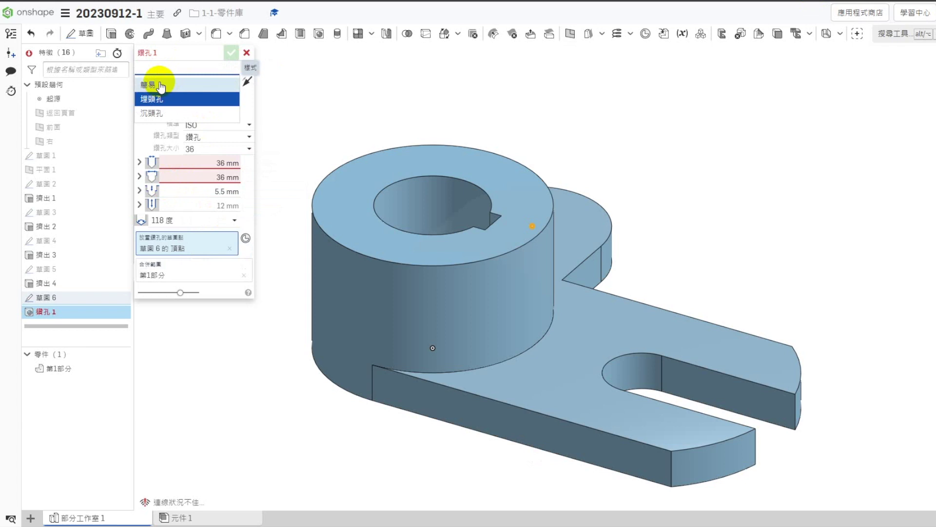
{"action": "left_click", "coordinate": [160, 86]}
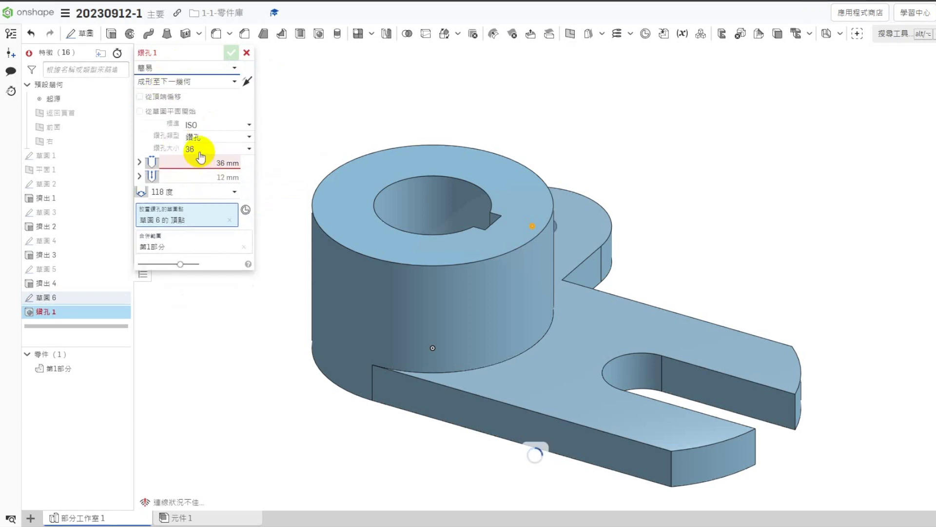
{"action": "left_click", "coordinate": [231, 53]}
{"action": "right_click_drag", "start_coordinate": [664, 188], "coordinate": [640, 247]}
{"action": "key", "text": "shift+7"}
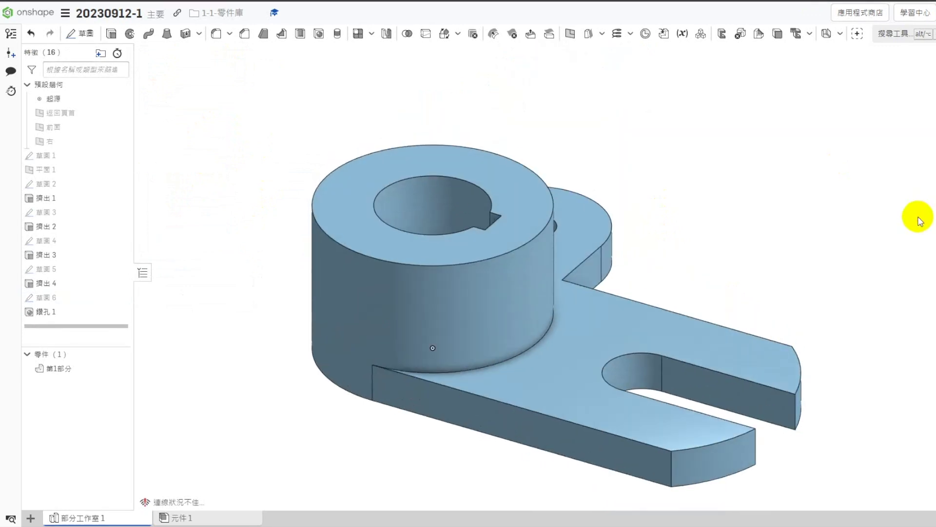
Roll the history back to just after the base plate extrusion and fillet the inner corner between upright arm and fork plate with a 56 mm radius.
{"action": "left_click_drag", "start_coordinate": [89, 332], "coordinate": [69, 212]}
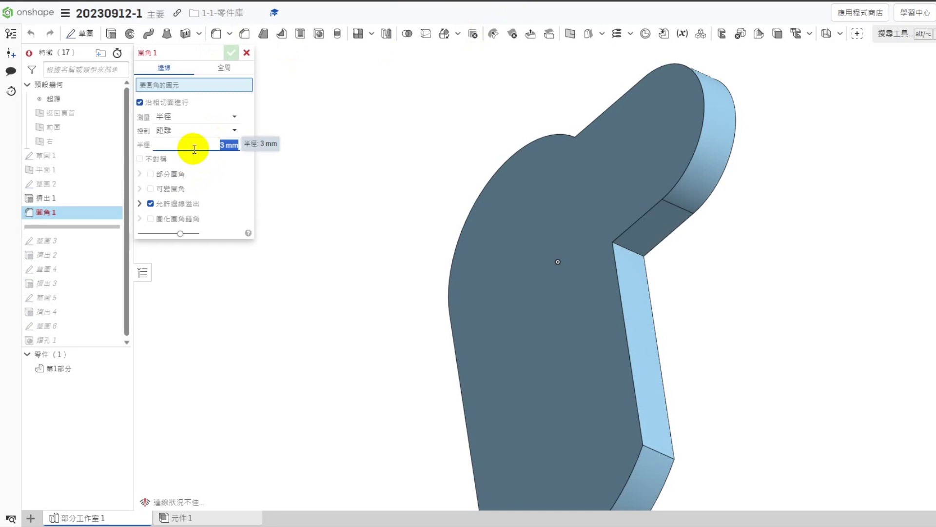
{"action": "left_click", "coordinate": [606, 246]}
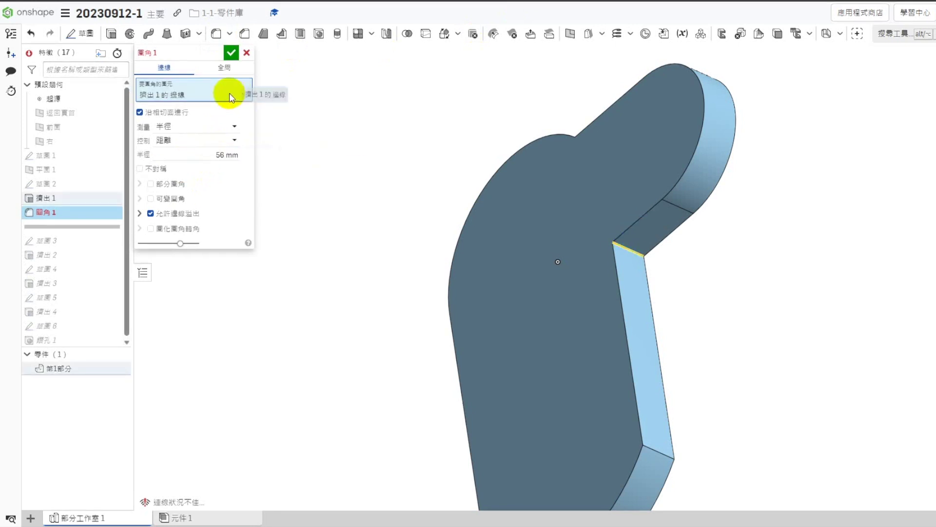
{"action": "left_click", "coordinate": [232, 52]}
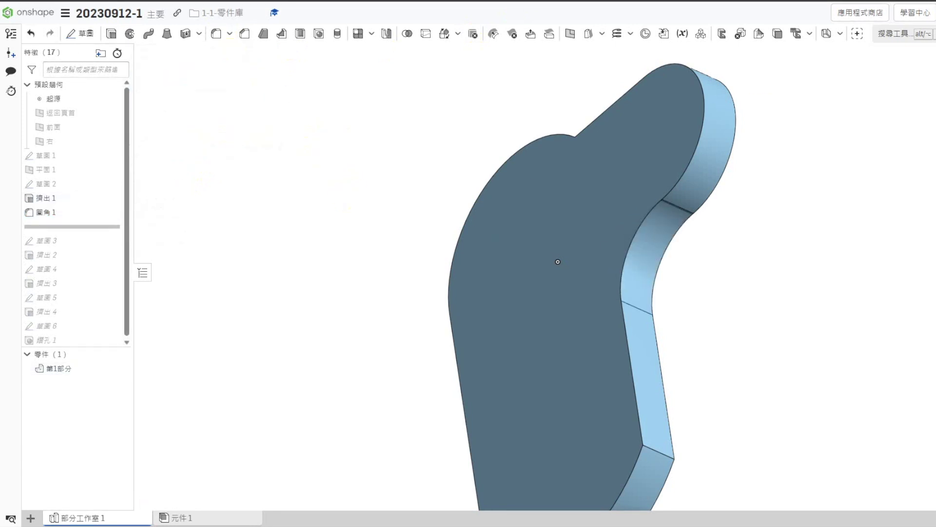
{"action": "key", "text": "shift+1"}
{"action": "scroll", "coordinate": [884, 239], "scroll_direction": "down", "scroll_amount": 3}
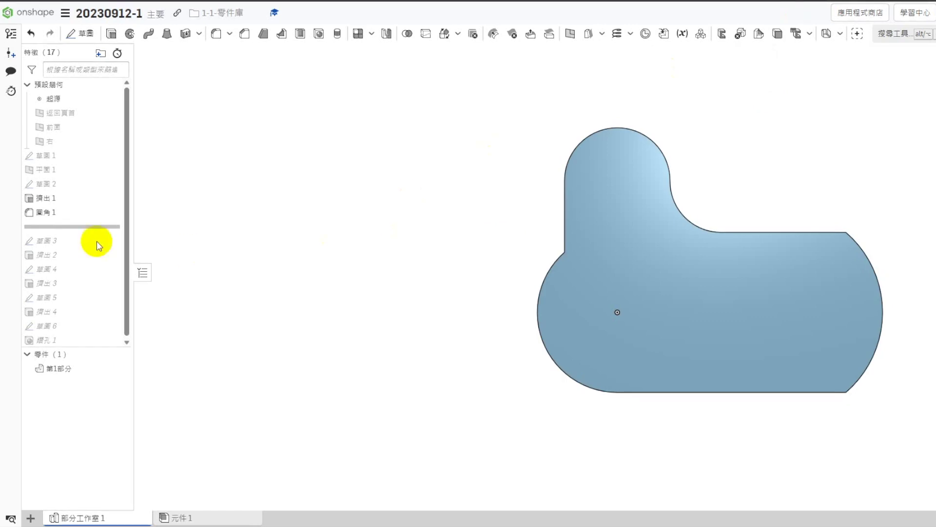
Edit the 56 mm fillet to include the opposite corner edge where the upright arm meets the hub's rounded outline.
{"action": "right_click", "coordinate": [73, 211]}
{"action": "key", "text": "Escape"}
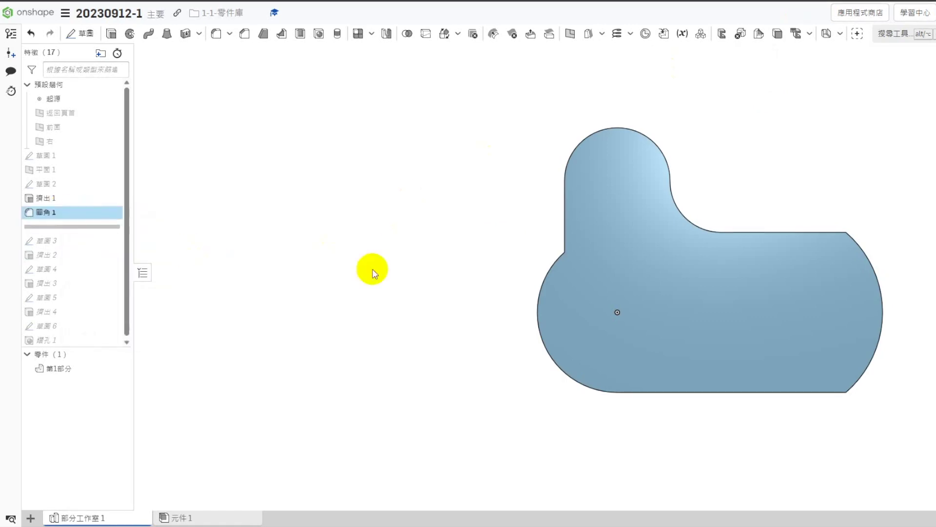
{"action": "right_click_drag", "start_coordinate": [454, 282], "coordinate": [581, 264]}
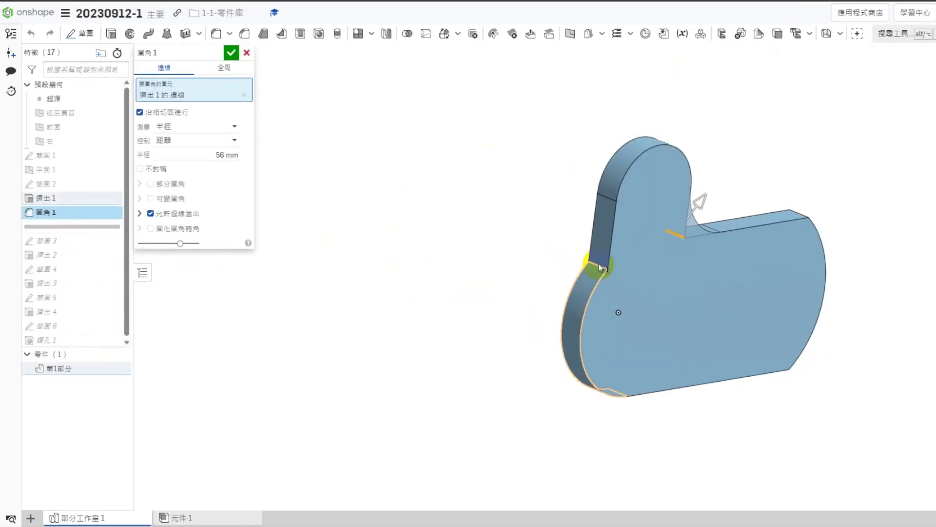
{"action": "left_click", "coordinate": [599, 263]}
{"action": "right_click_drag", "start_coordinate": [627, 481], "coordinate": [597, 420]}
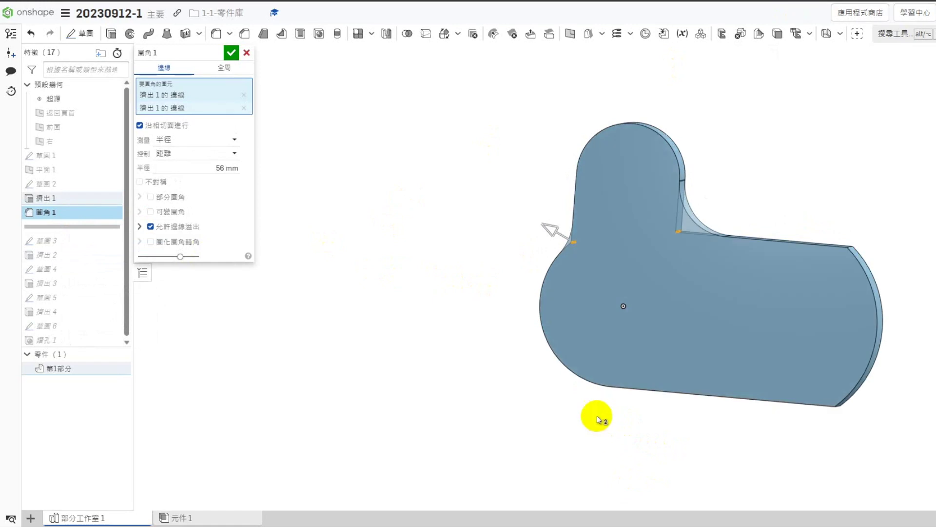
{"action": "left_click", "coordinate": [231, 52]}
{"action": "right_click_drag", "start_coordinate": [557, 315], "coordinate": [532, 334]}
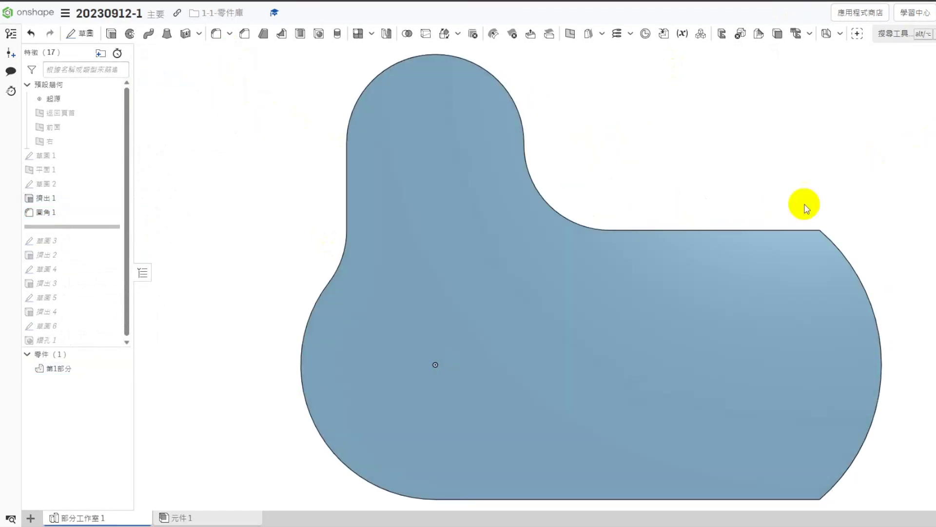
Edit the 56 mm fillet again to include both outer corner edges at the fork end of the plate.
{"action": "scroll", "coordinate": [805, 203], "scroll_direction": "down", "scroll_amount": 3}
{"action": "right_click", "coordinate": [55, 222]}
{"action": "left_click", "coordinate": [80, 230]}
{"action": "right_click_drag", "start_coordinate": [601, 208], "coordinate": [792, 240]}
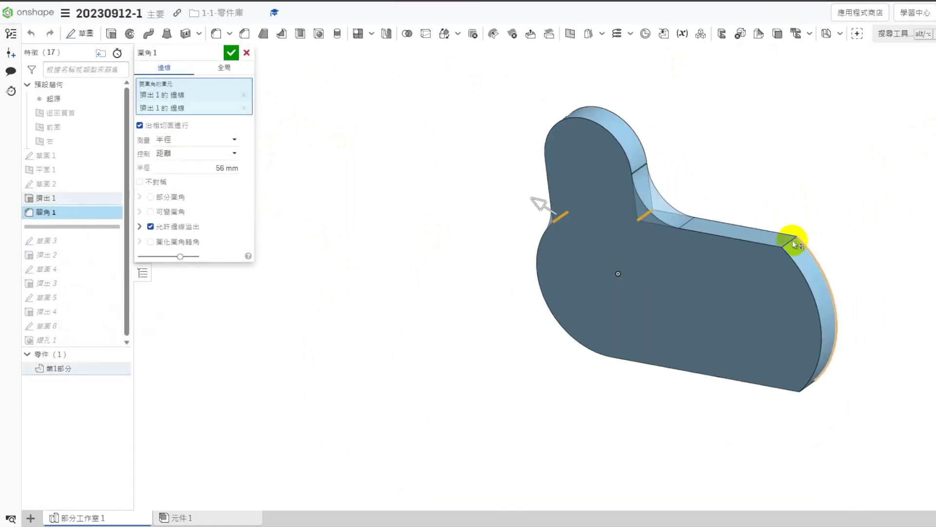
{"action": "left_click", "coordinate": [792, 242]}
{"action": "right_click_drag", "start_coordinate": [801, 377], "coordinate": [821, 273]}
{"action": "left_click", "coordinate": [803, 396]}
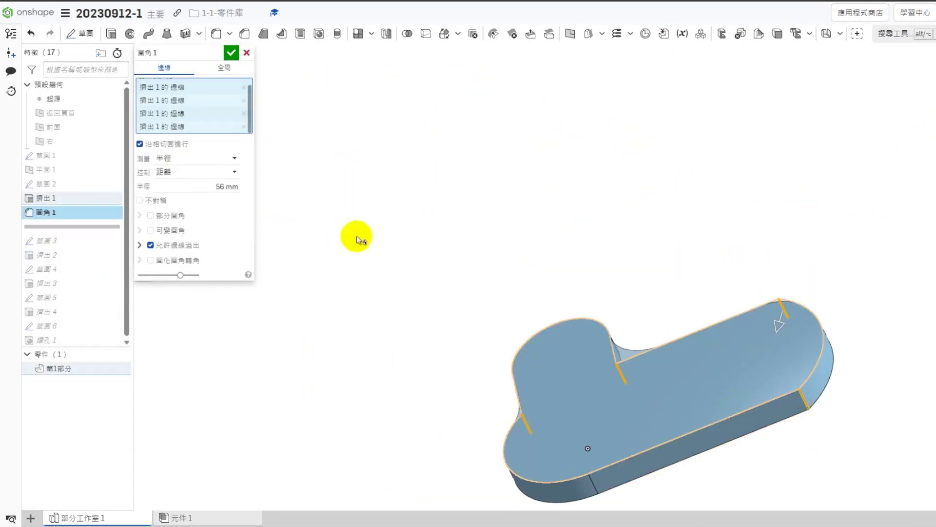
{"action": "left_click", "coordinate": [231, 52]}
Roll the history forward past the bore cut and fillet the hub's outer top edge and its junction with the plate at 5 mm.
{"action": "left_click_drag", "start_coordinate": [72, 227], "coordinate": [78, 255]}
{"action": "right_click_drag", "start_coordinate": [790, 234], "coordinate": [766, 246]}
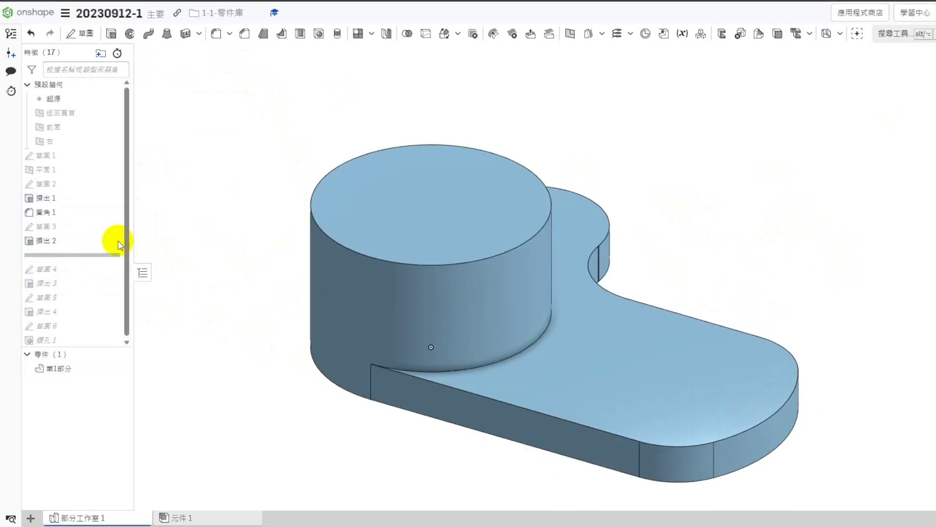
{"action": "left_click_drag", "start_coordinate": [85, 255], "coordinate": [75, 293]}
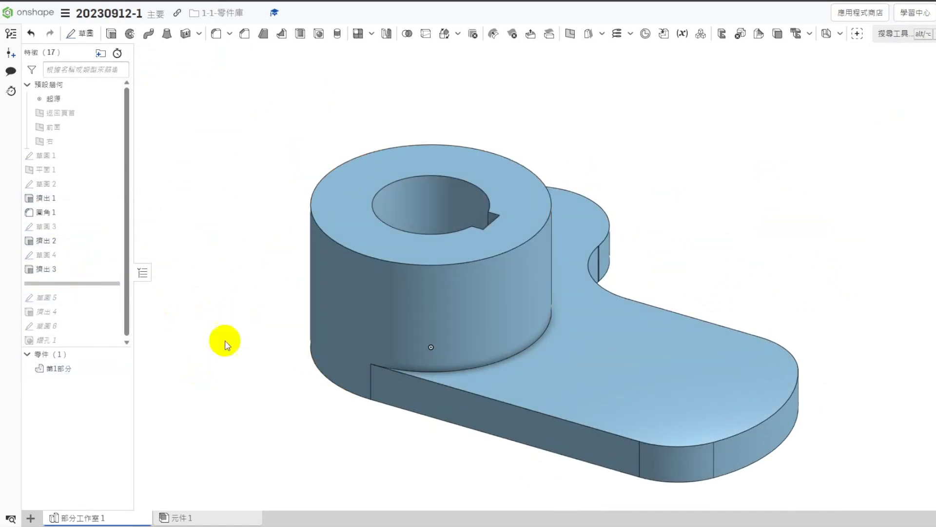
{"action": "left_click", "coordinate": [215, 33]}
{"action": "left_click", "coordinate": [210, 142]}
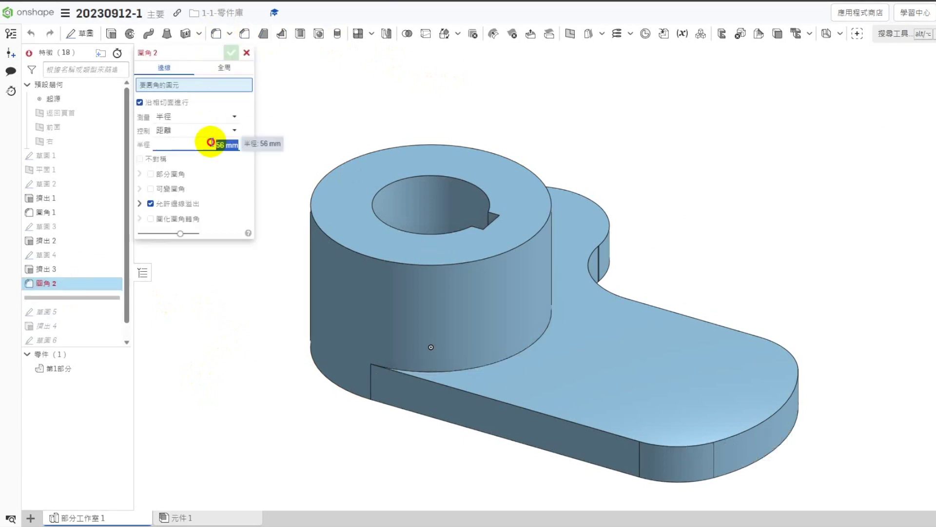
{"action": "left_click", "coordinate": [415, 263]}
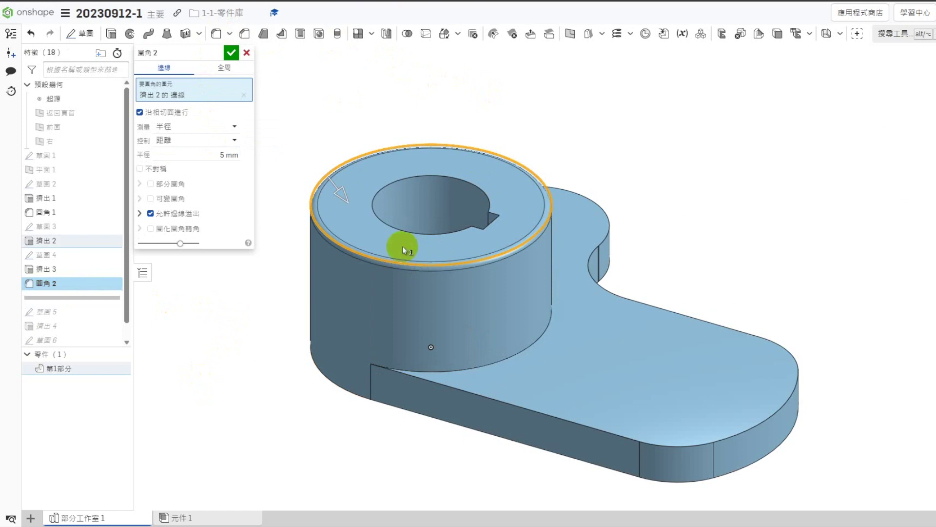
{"action": "key", "text": "shift+Right"}
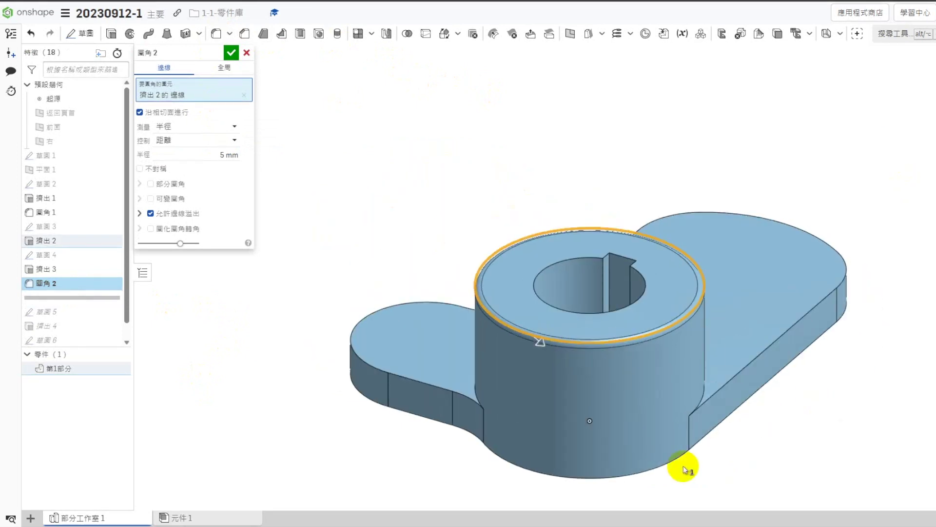
{"action": "left_click", "coordinate": [476, 391]}
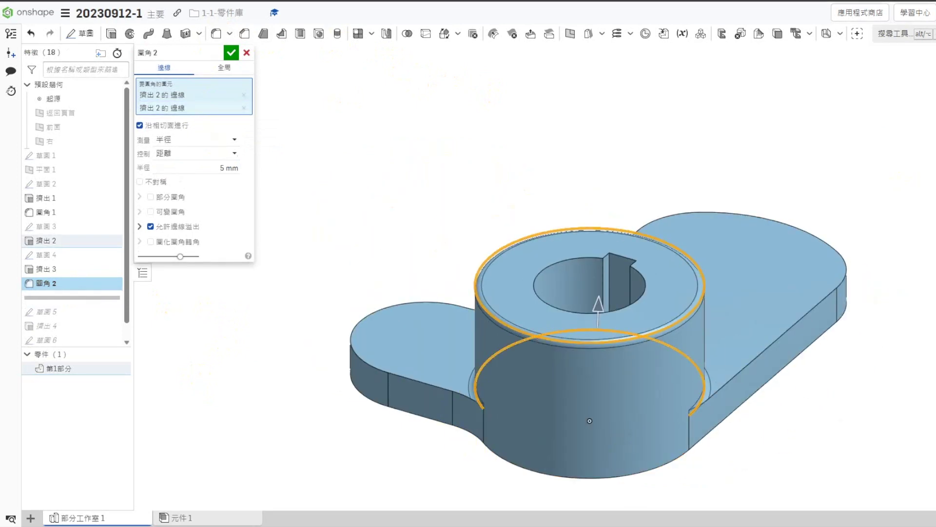
{"action": "key", "text": "shift+Right"}
{"action": "left_click", "coordinate": [231, 52]}
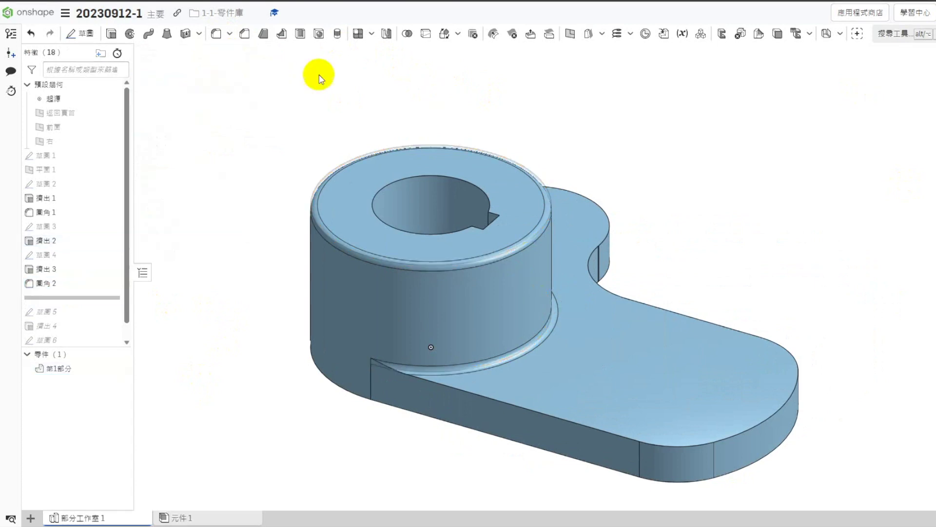
Roll the history forward past the slot cut and fillet the plate's upper and lower outer edges with a 5 mm radius.
{"action": "left_click_drag", "start_coordinate": [66, 298], "coordinate": [69, 320]}
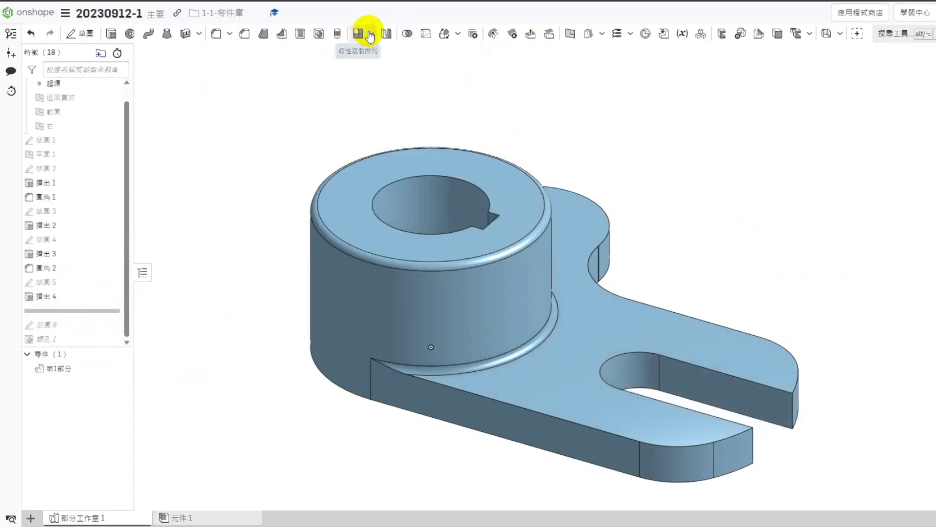
{"action": "left_click", "coordinate": [248, 33]}
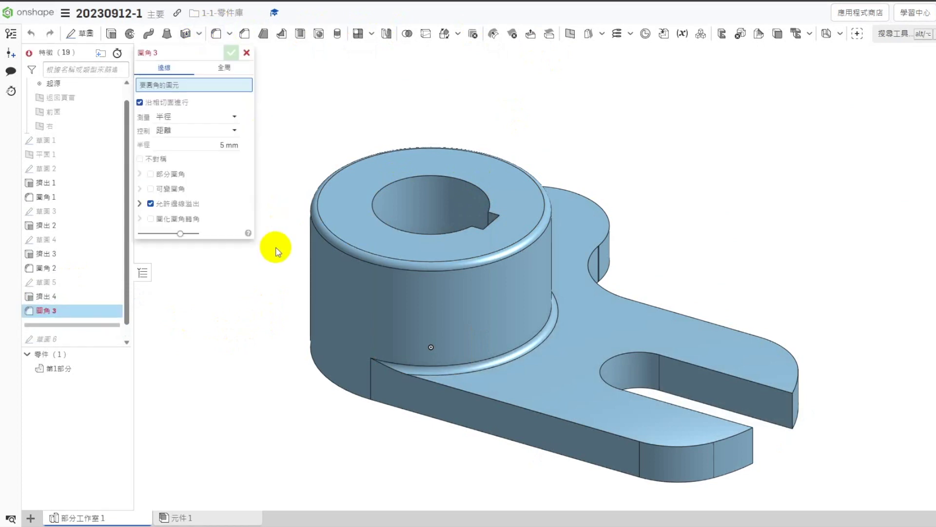
{"action": "left_click", "coordinate": [483, 394]}
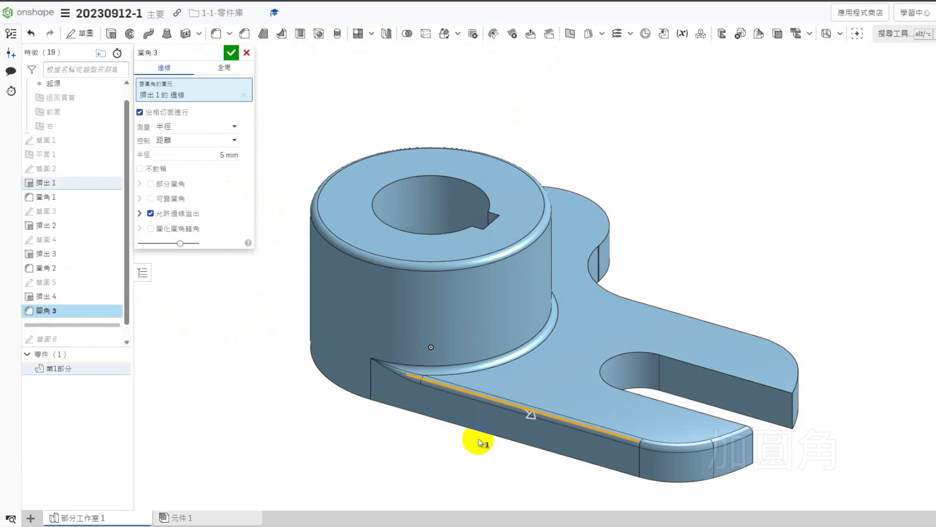
{"action": "left_click", "coordinate": [483, 433]}
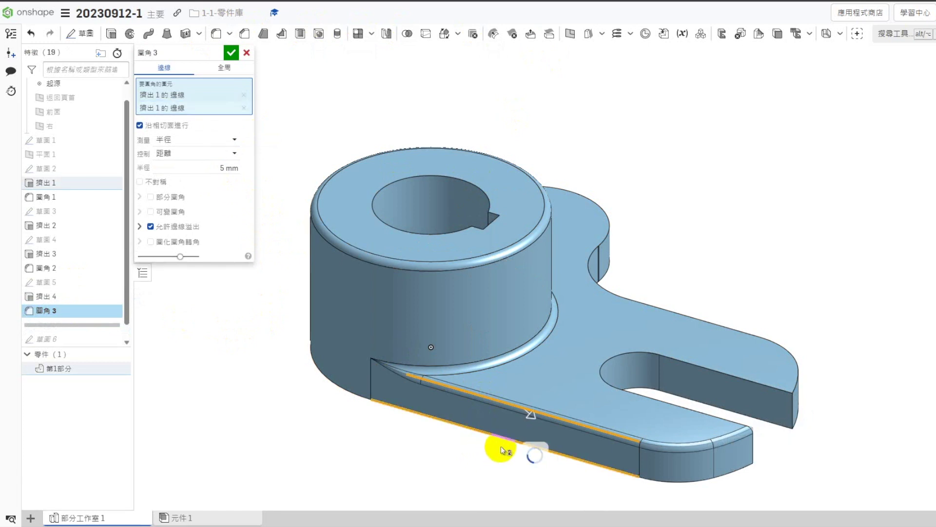
{"action": "left_click", "coordinate": [663, 309]}
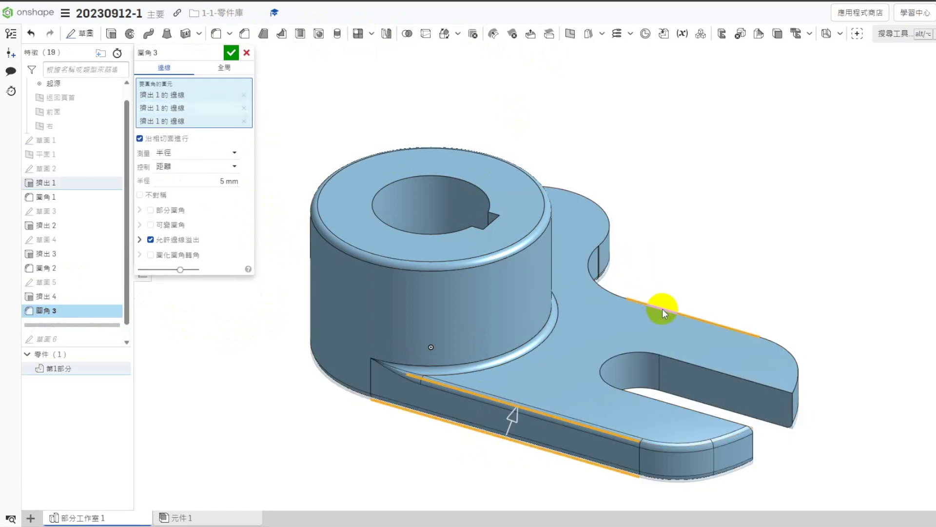
{"action": "right_click_drag", "start_coordinate": [669, 310], "coordinate": [587, 411]}
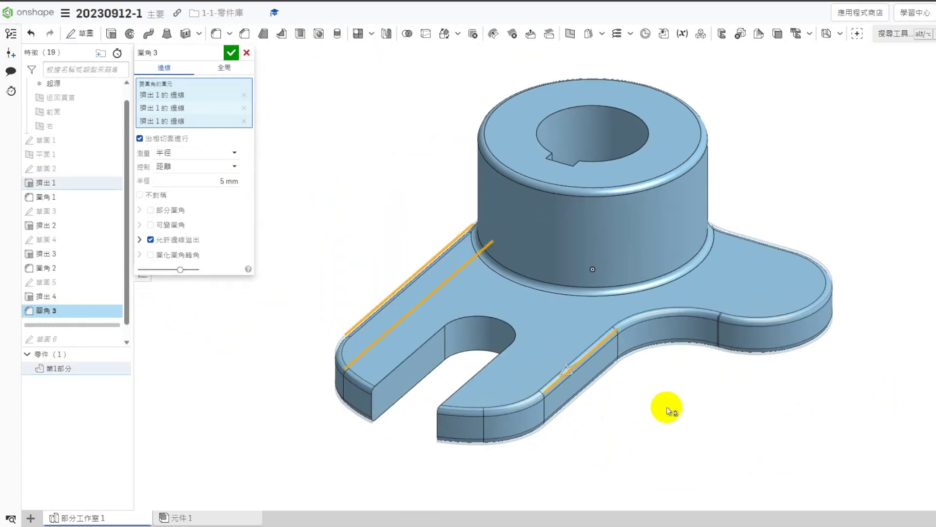
{"action": "left_click", "coordinate": [231, 52]}
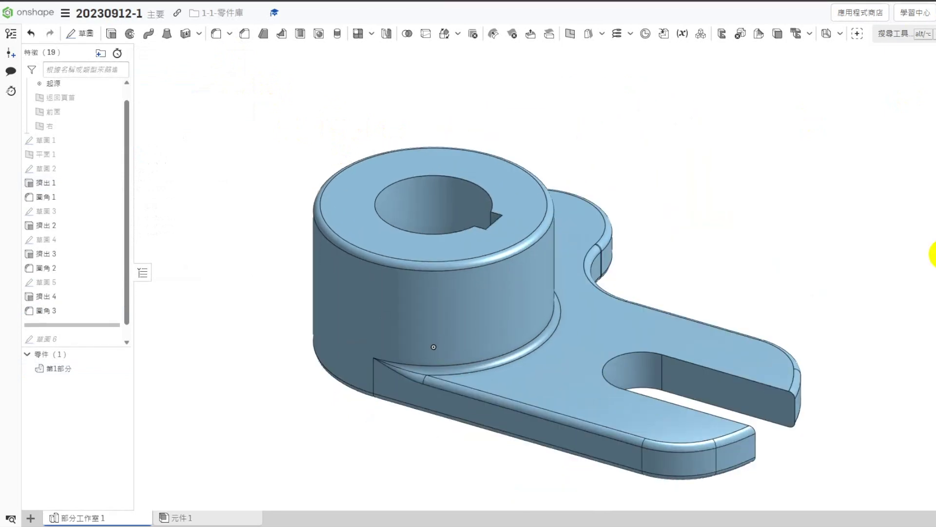
Examine the filleted part from the standard views and check it against the reference drawing.
{"action": "scroll", "coordinate": [932, 276], "scroll_direction": "down", "scroll_amount": 2}
{"action": "key", "text": "shift+1"}
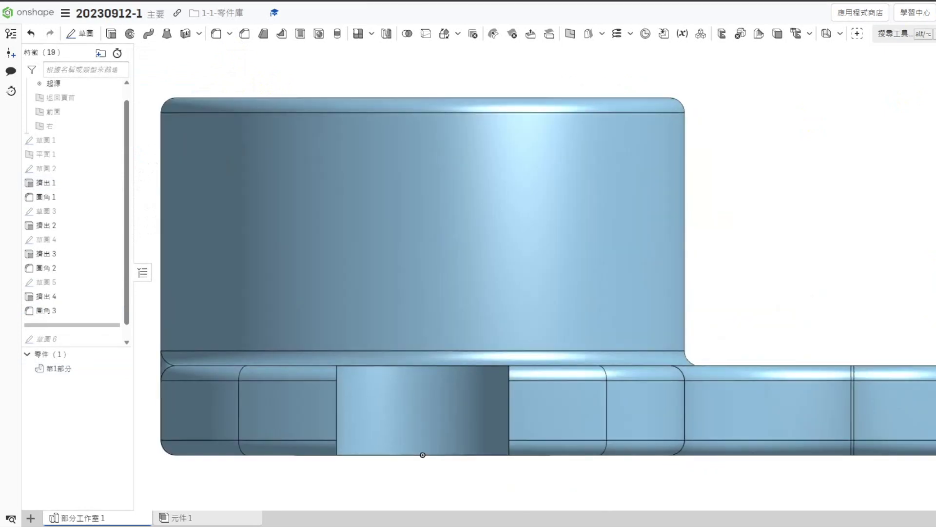
{"action": "key", "text": "shift+7"}
{"action": "key", "text": "shift+5"}
{"action": "key", "text": "shift+7"}
{"action": "left_click", "coordinate": [915, 224]}
{"action": "left_click", "coordinate": [702, 1]}
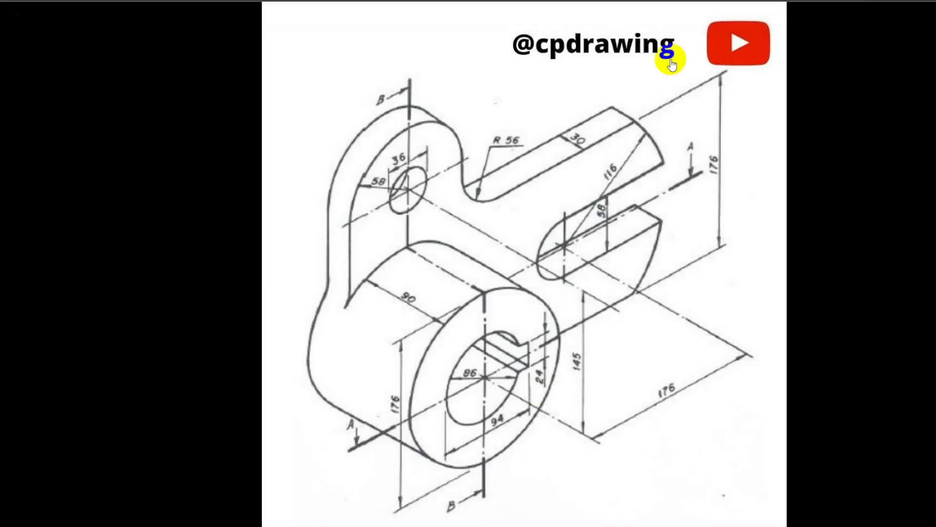